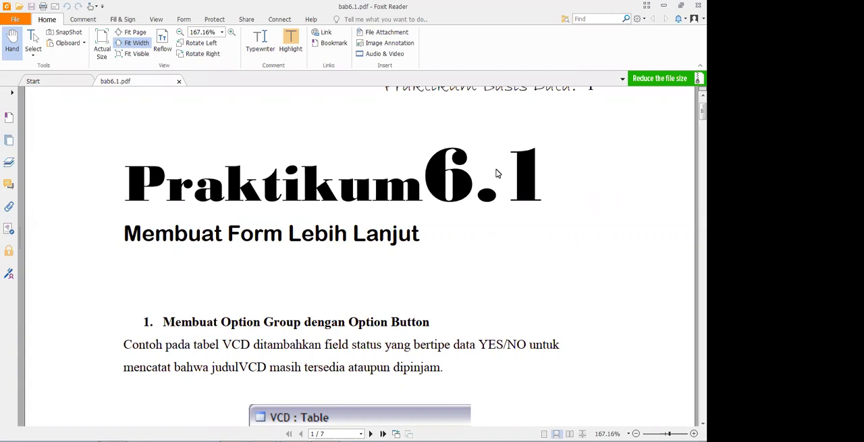
# Examine the Option Group Wizard instructions in bab6.1.pdf, covering the labels, default choice, option values, storage field and control type
pyautogui.moveTo(198, 15)
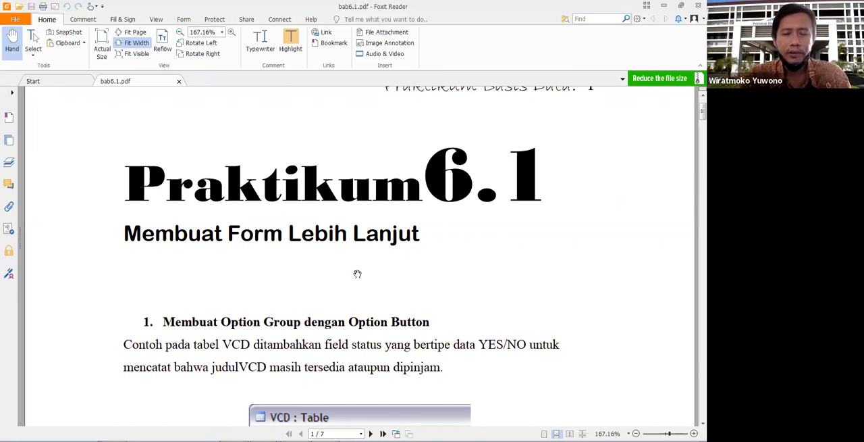
pyautogui.scroll(-1, 358, 274)
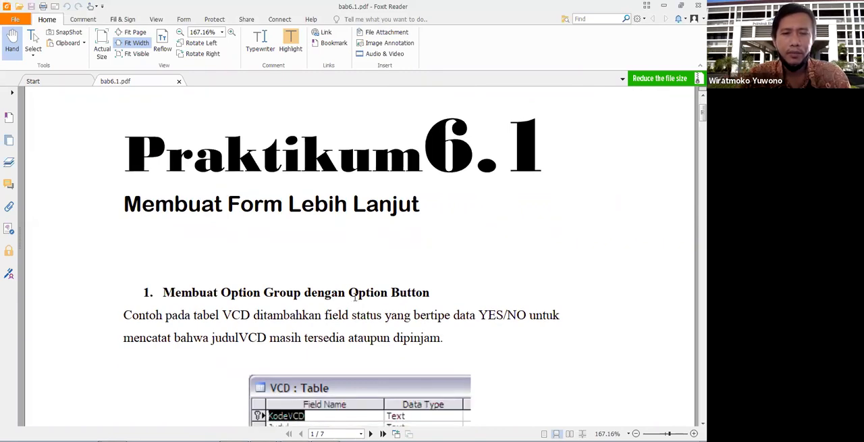
pyautogui.scroll(-4, 355, 296)
pyautogui.scroll(-20, 355, 297)
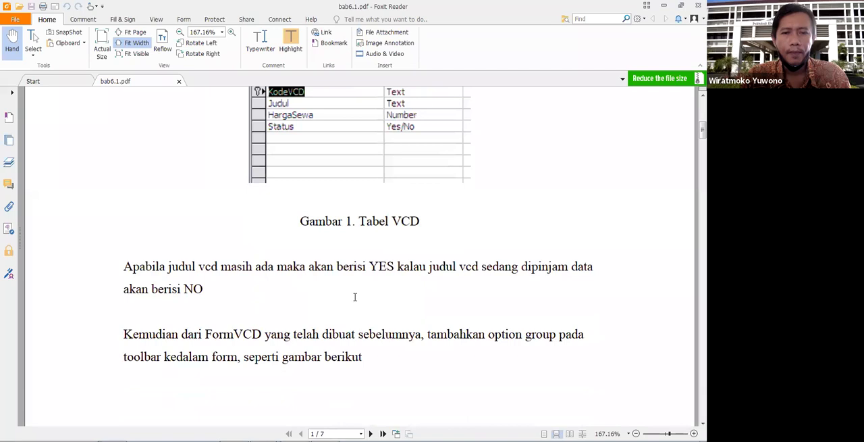
pyautogui.scroll(-9, 355, 297)
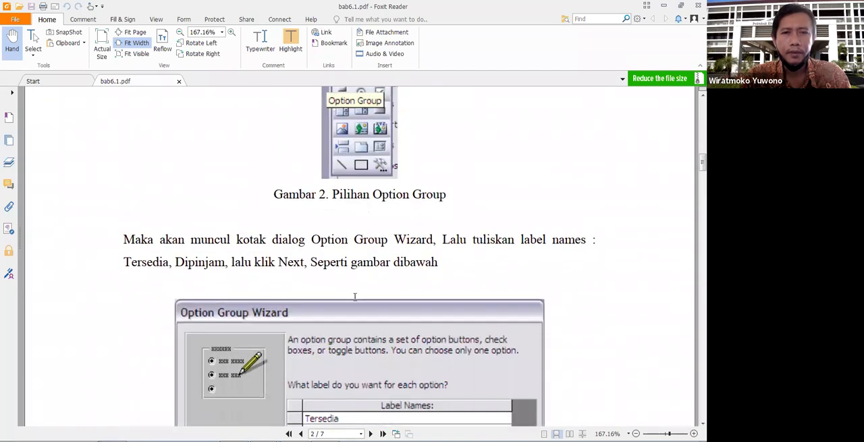
pyautogui.scroll(1, 354, 297)
pyautogui.scroll(-4, 355, 297)
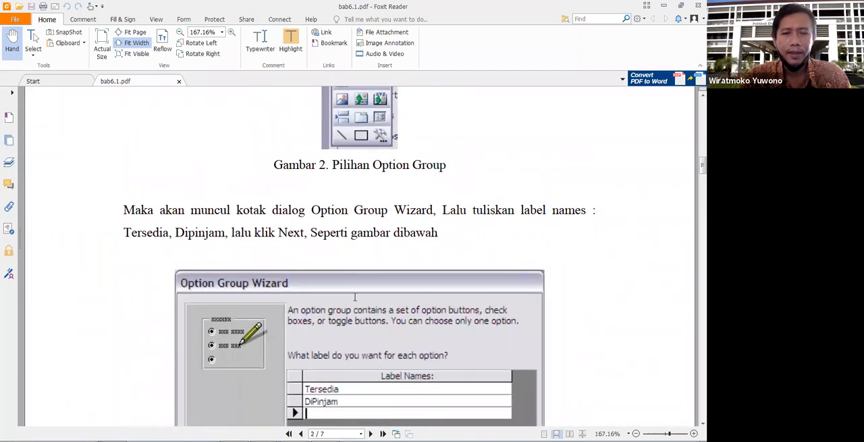
pyautogui.scroll(-20, 355, 297)
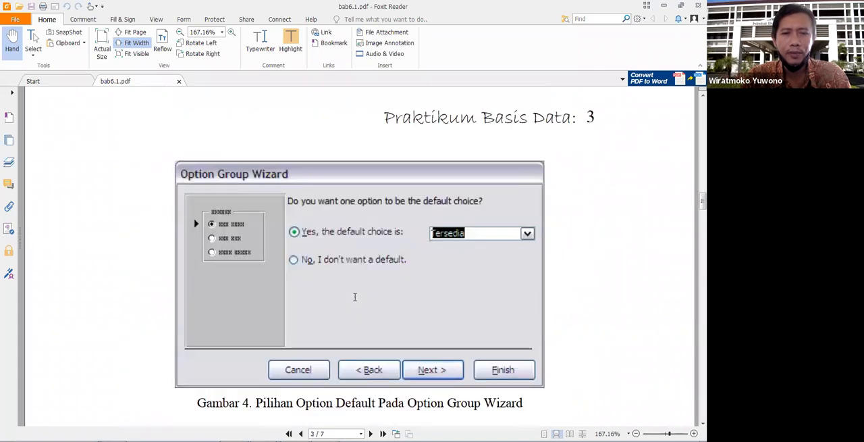
pyautogui.scroll(-20, 355, 297)
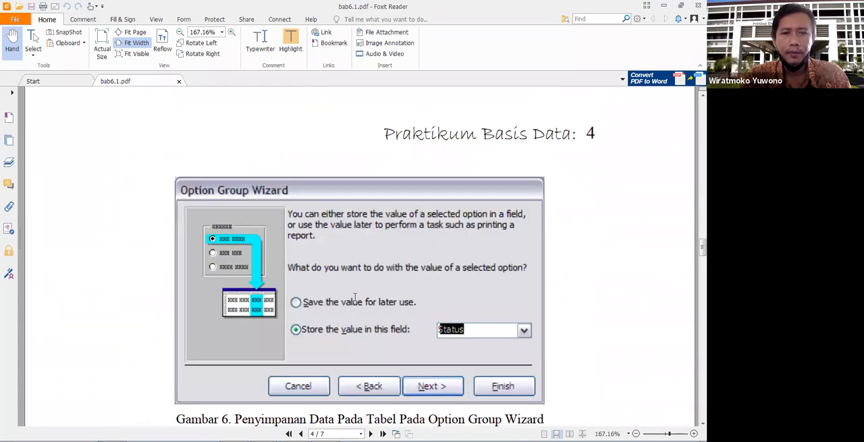
pyautogui.scroll(-2, 354, 298)
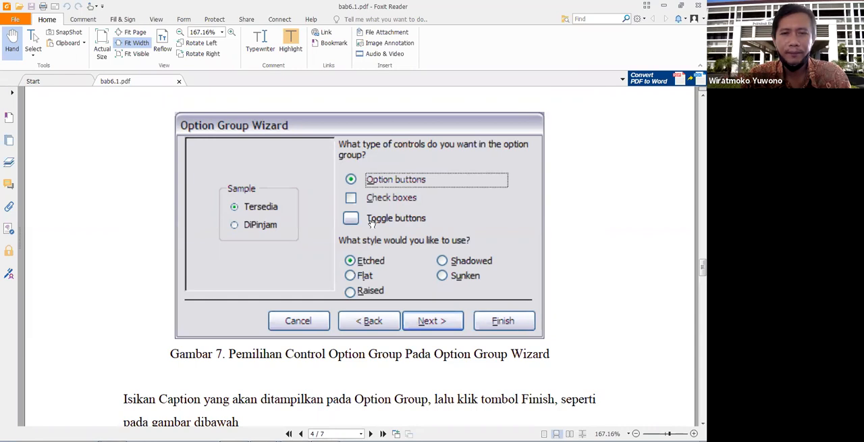
pyautogui.scroll(5, 371, 223)
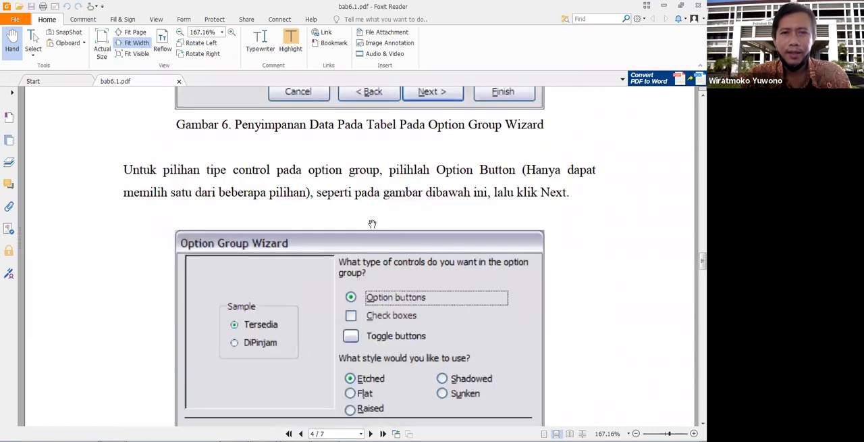
pyautogui.scroll(12, 372, 223)
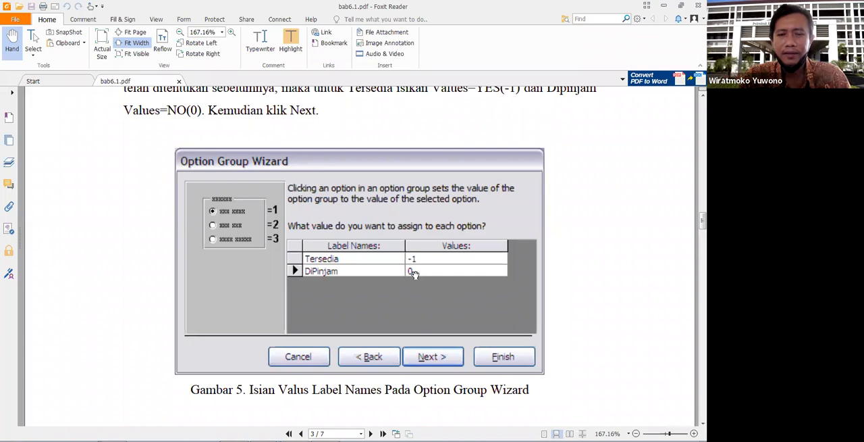
# Switch to the Buku database in Microsoft Access and open the ANGGOTA table in Design View
pyautogui.moveTo(318, 440)
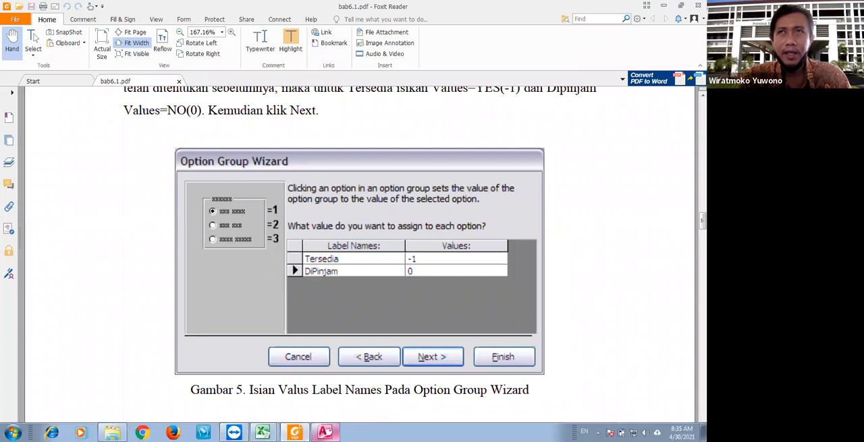
pyautogui.click(324, 410)
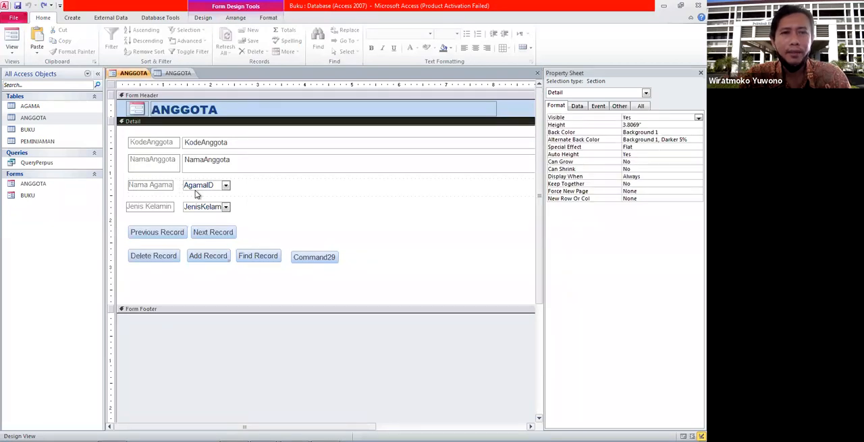
pyautogui.rightClick(47, 119)
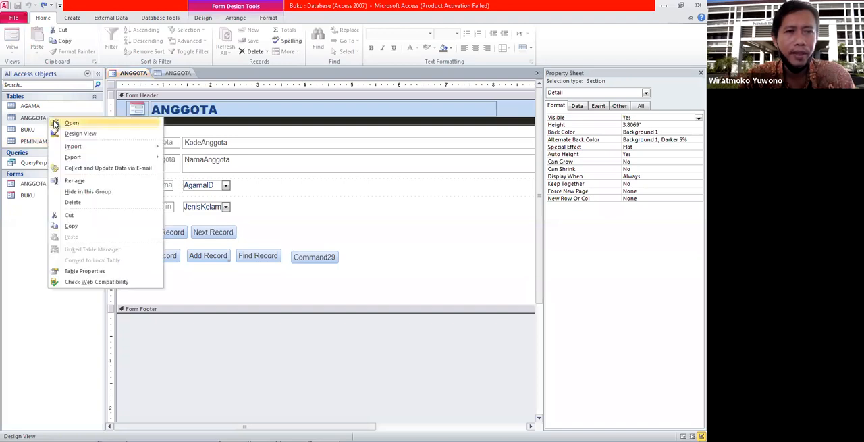
pyautogui.click(80, 133)
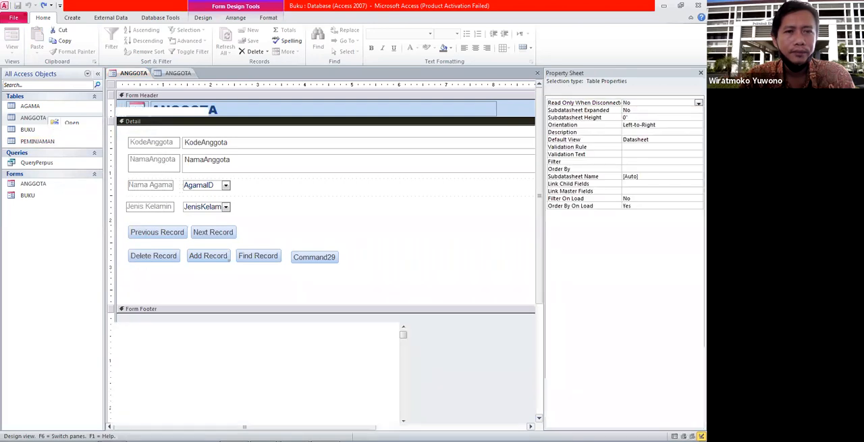
# Add a field named Status_Married below JenisKelamin and set its data type to Number
pyautogui.click(169, 130)
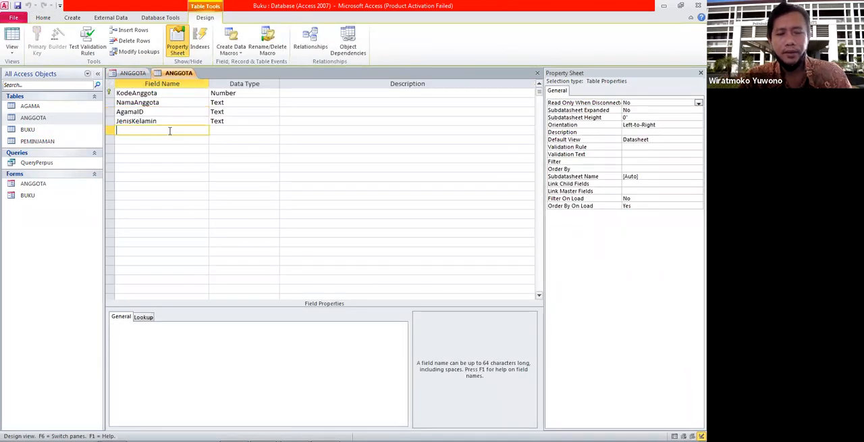
pyautogui.write('Status')
pyautogui.click(259, 130)
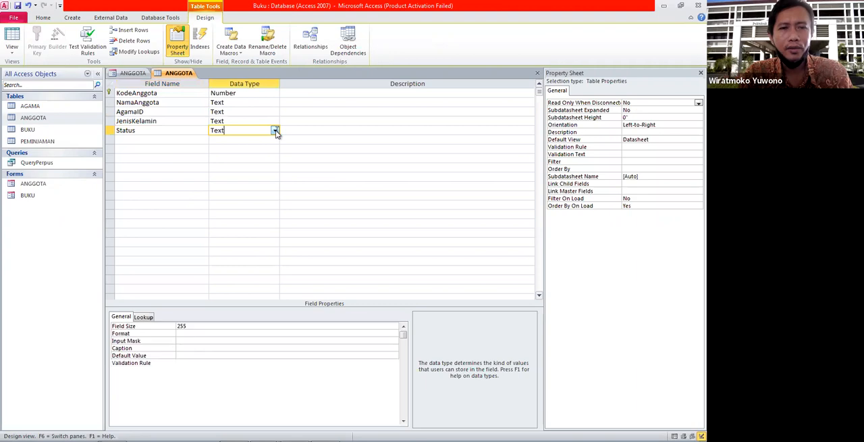
pyautogui.click(275, 130)
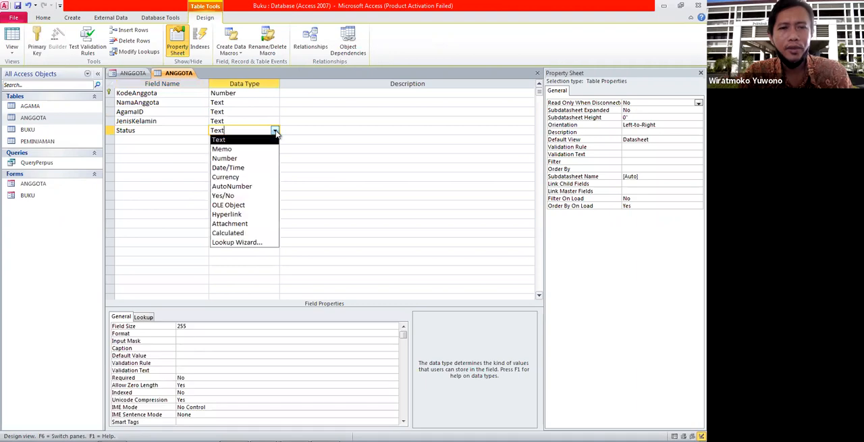
pyautogui.click(175, 127)
pyautogui.write('_Mar')
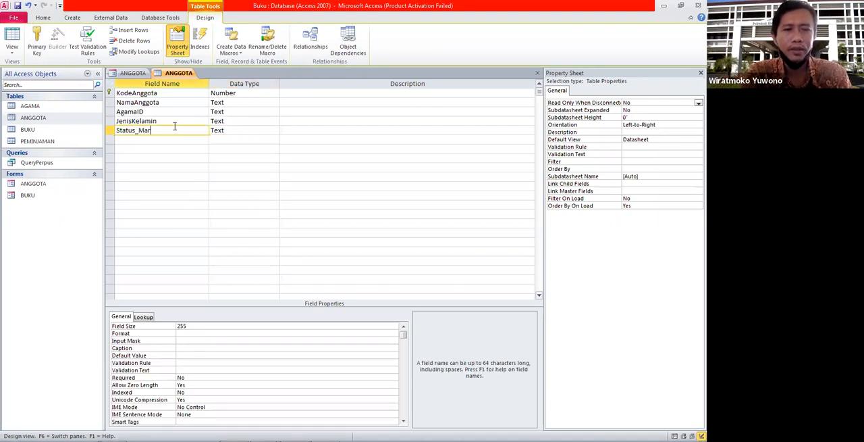
pyautogui.write('ried')
pyautogui.click(250, 131)
pyautogui.click(275, 132)
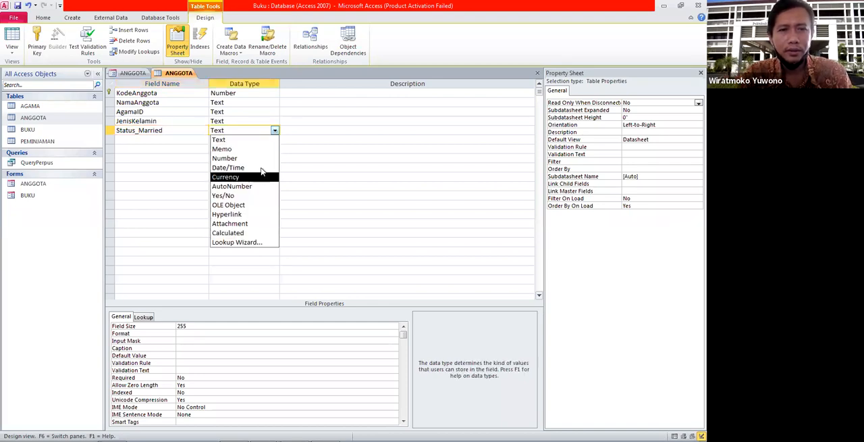
pyautogui.click(237, 162)
# Enter "0=Single, 1=Married" as the description of the Status_Married field
pyautogui.click(304, 130)
pyautogui.write('1')
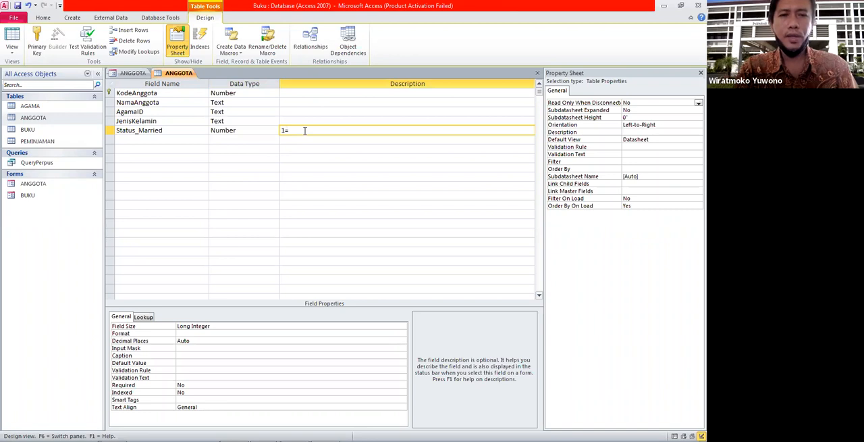
pyautogui.write('=')
pyautogui.press('BackSpace')
pyautogui.press('BackSpace')
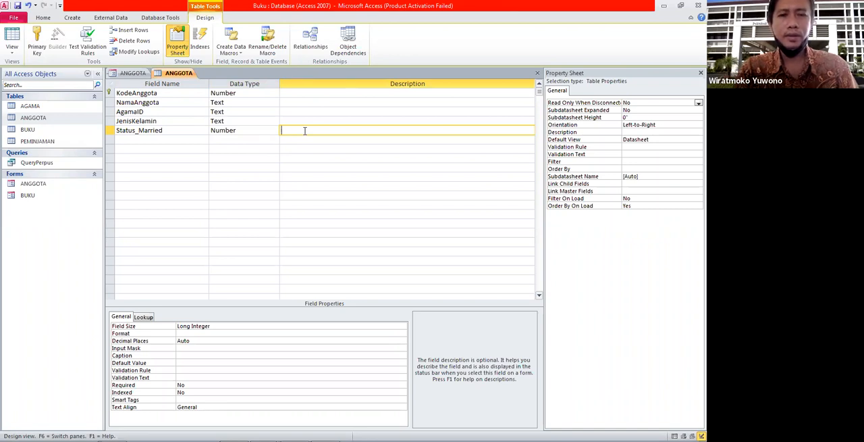
pyautogui.write('0=Single')
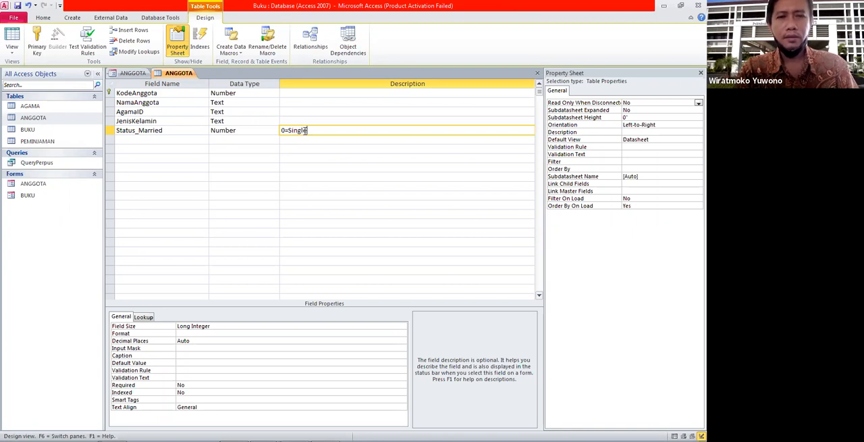
pyautogui.write(', 1')
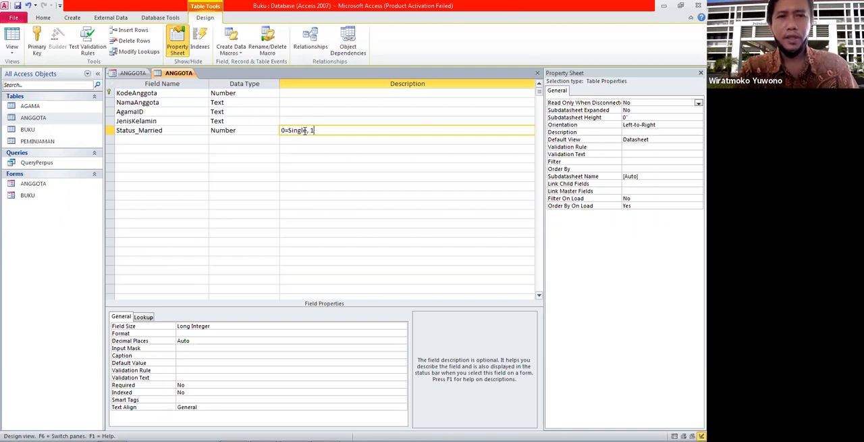
pyautogui.write('=Marri')
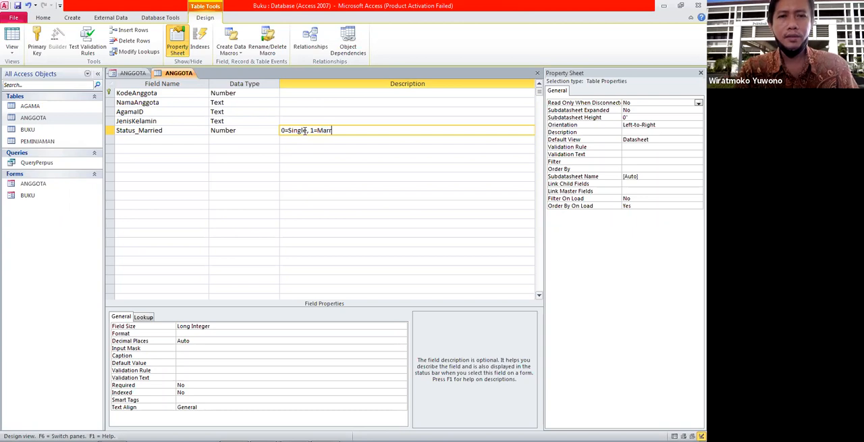
pyautogui.write('ed')
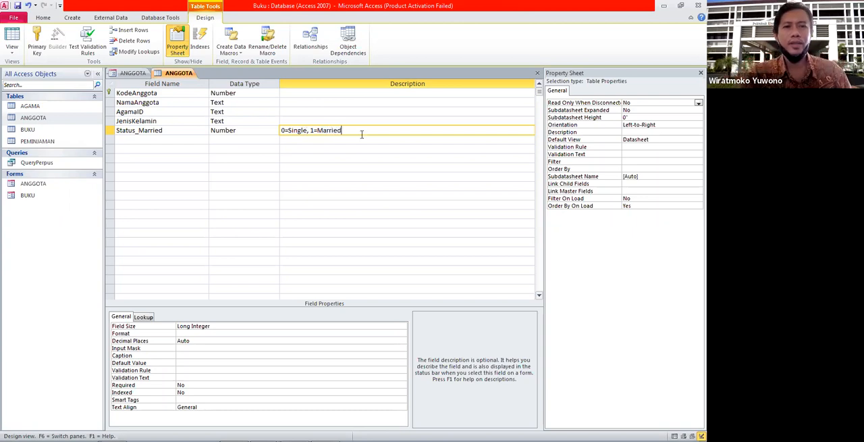
pyautogui.click(361, 141)
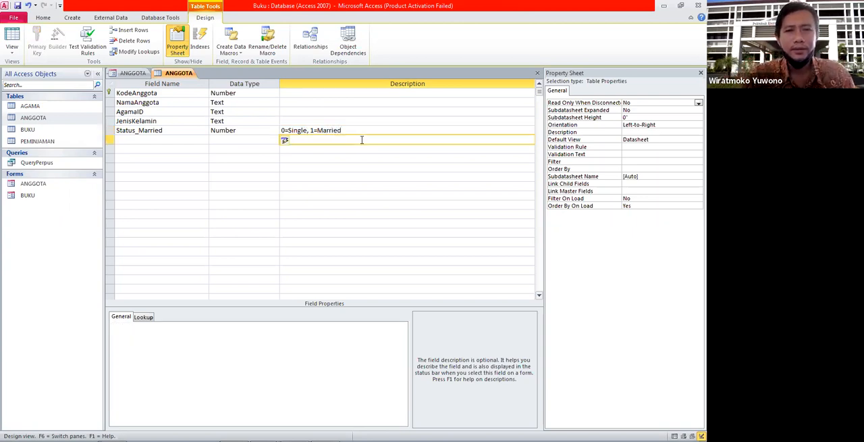
pyautogui.click(366, 132)
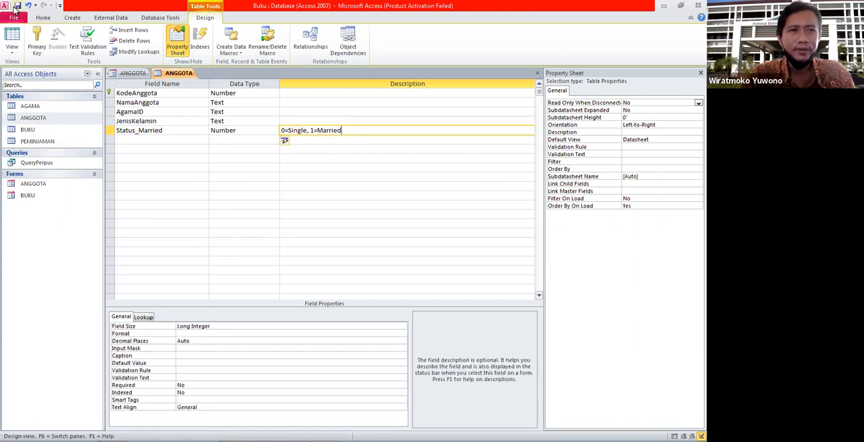
# Close the ANGGOTA table and bring up the ANGGOTA form in Design View
pyautogui.rightClick(164, 75)
pyautogui.click(187, 91)
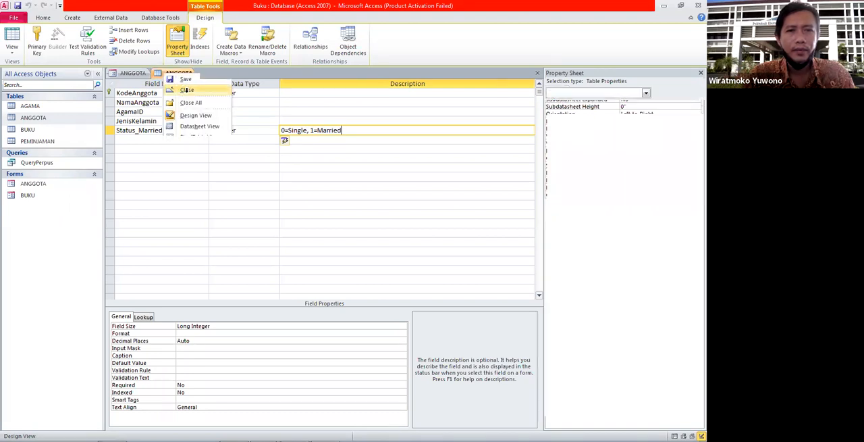
pyautogui.click(273, 197)
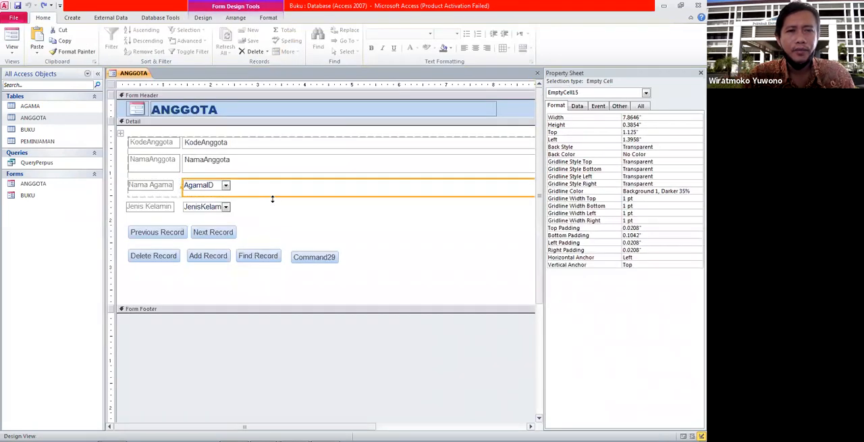
pyautogui.click(276, 213)
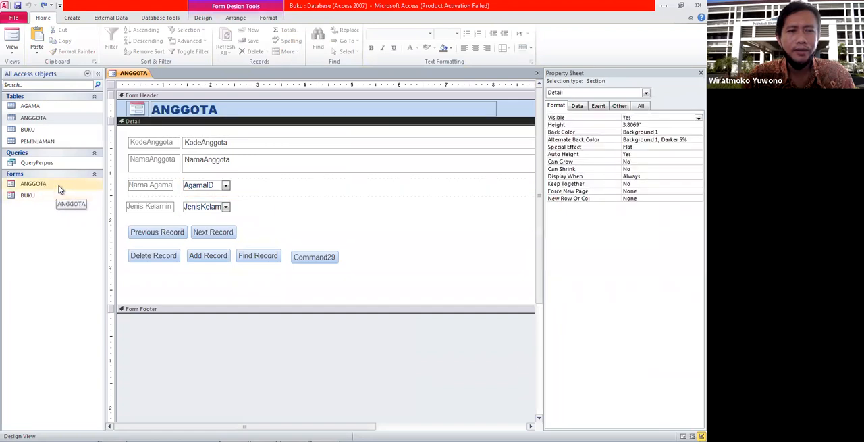
pyautogui.rightClick(59, 188)
pyautogui.click(77, 213)
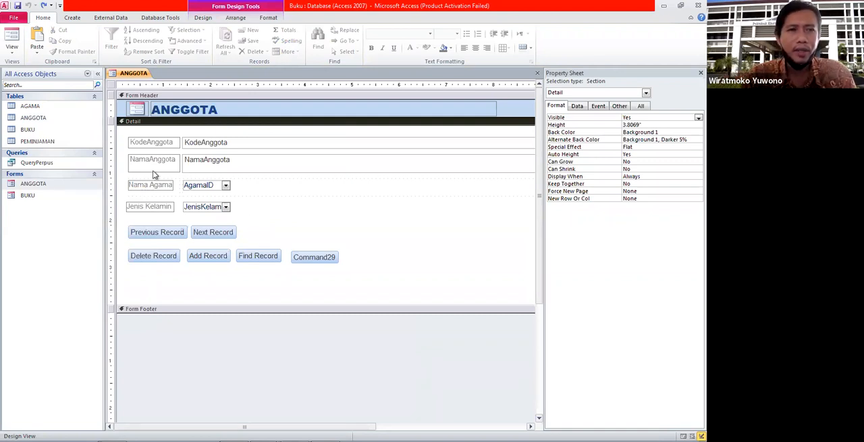
# Draw an Option Group about 1 inch square beside the Jenis Kelamin combo box in the form's Detail section
pyautogui.click(72, 18)
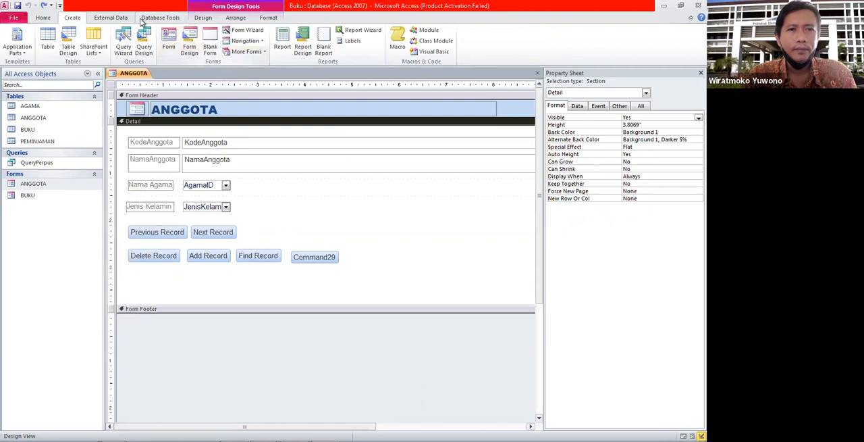
pyautogui.click(203, 18)
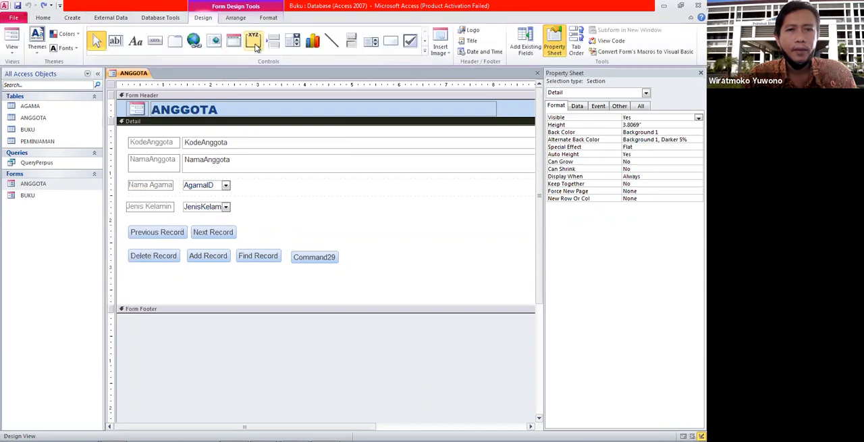
pyautogui.click(254, 41)
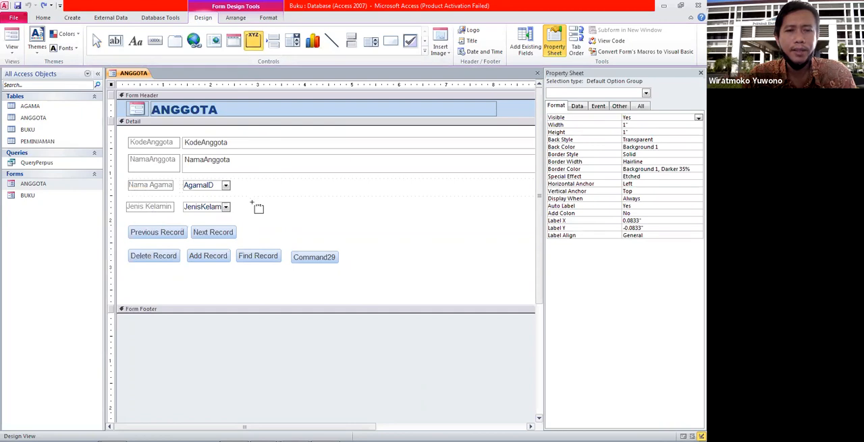
pyautogui.moveTo(252, 202); pyautogui.dragTo(300, 251)
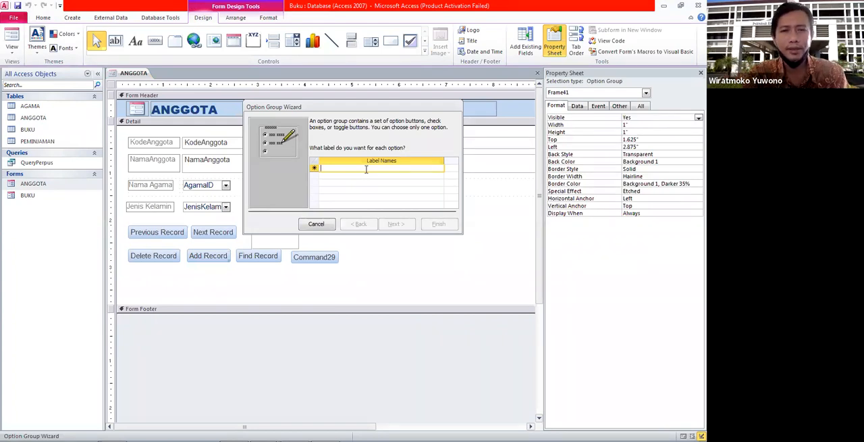
# Enter Single and Married as the option labels in the Option Group Wizard and continue
pyautogui.write('Si')
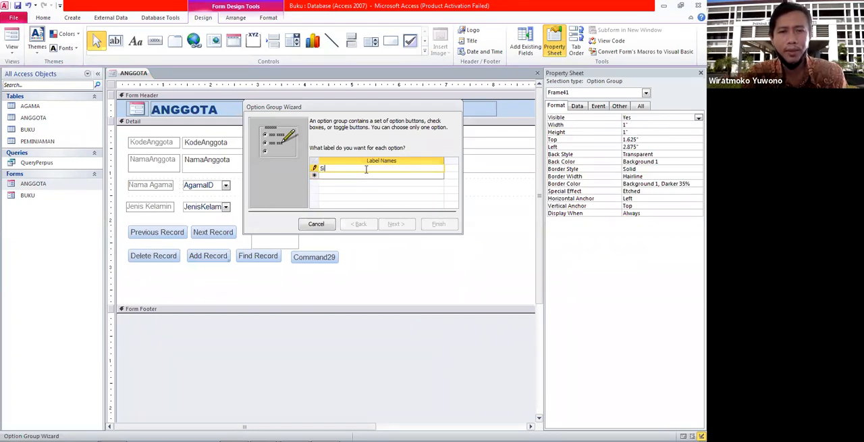
pyautogui.write('ngle')
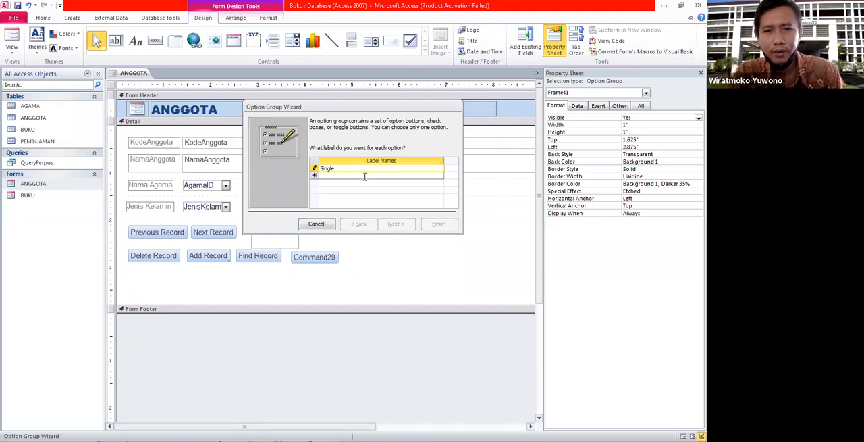
pyautogui.click(365, 176)
pyautogui.write('Married')
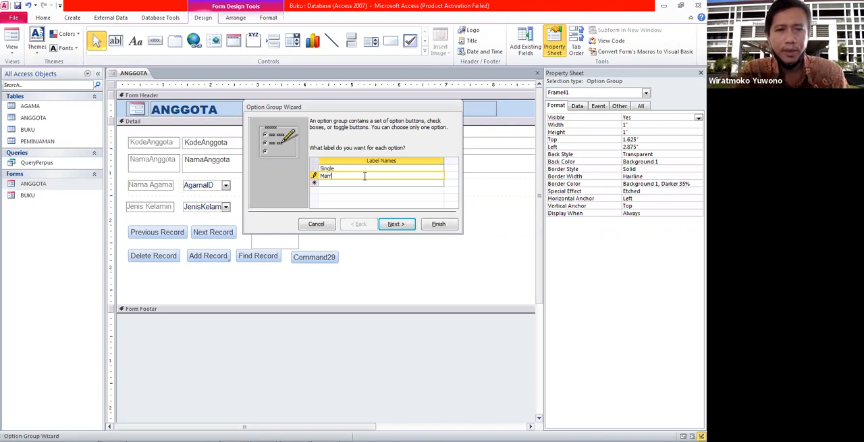
pyautogui.click(391, 225)
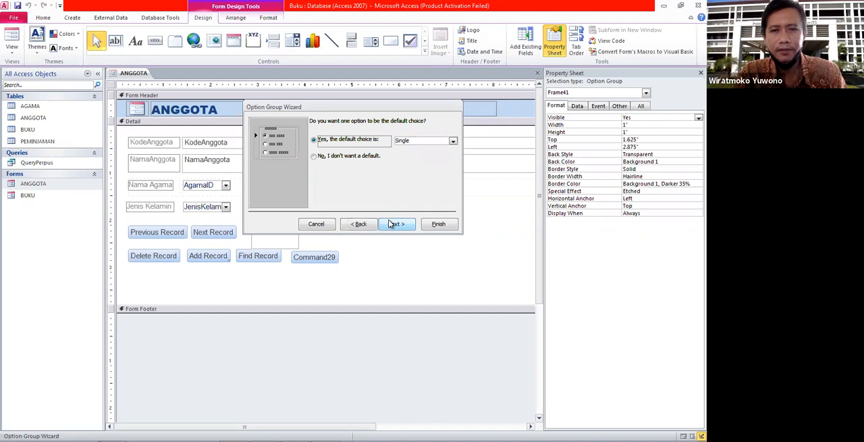
# Choose to have no default option for the option group and continue
pyautogui.click(453, 141)
pyautogui.click(454, 142)
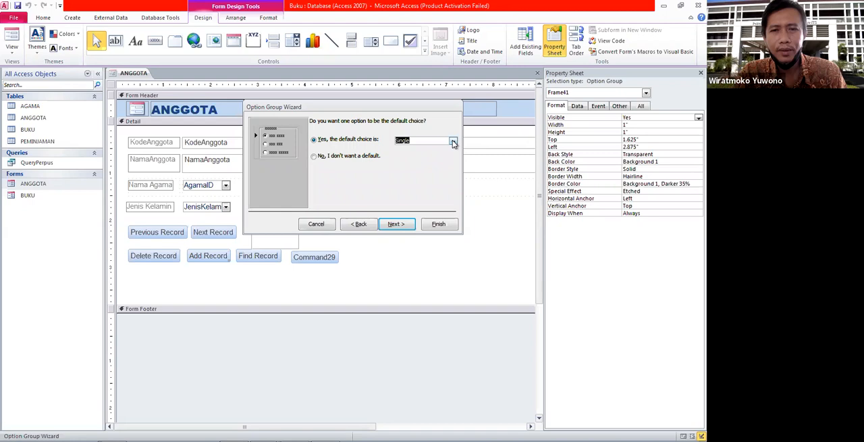
pyautogui.click(322, 159)
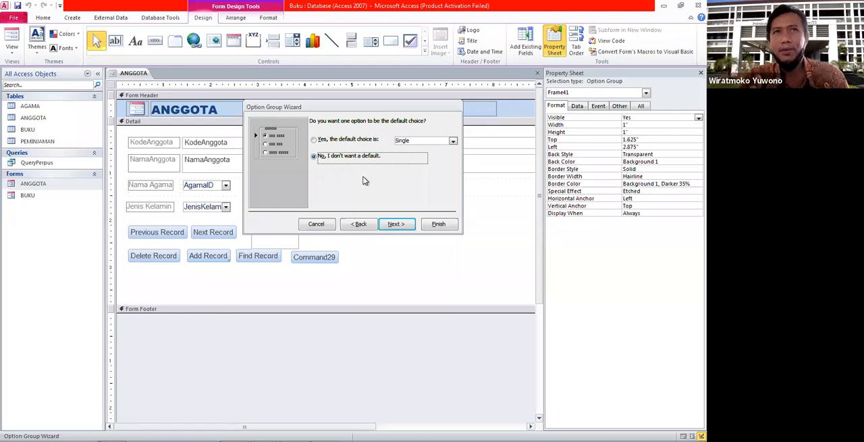
pyautogui.click(322, 142)
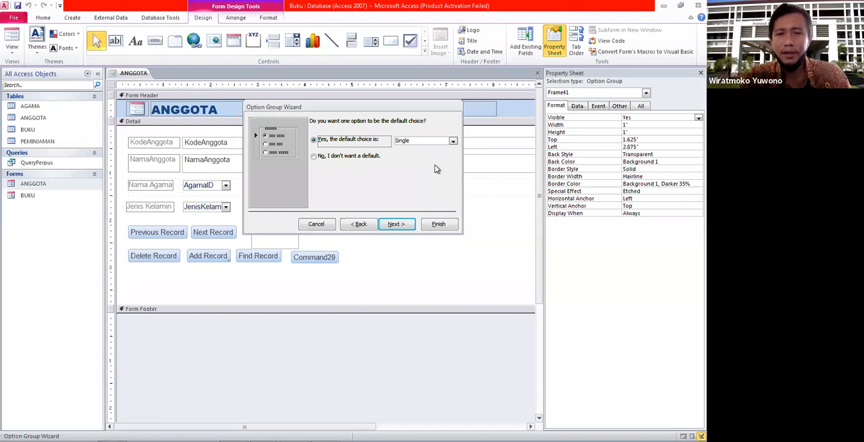
pyautogui.click(350, 158)
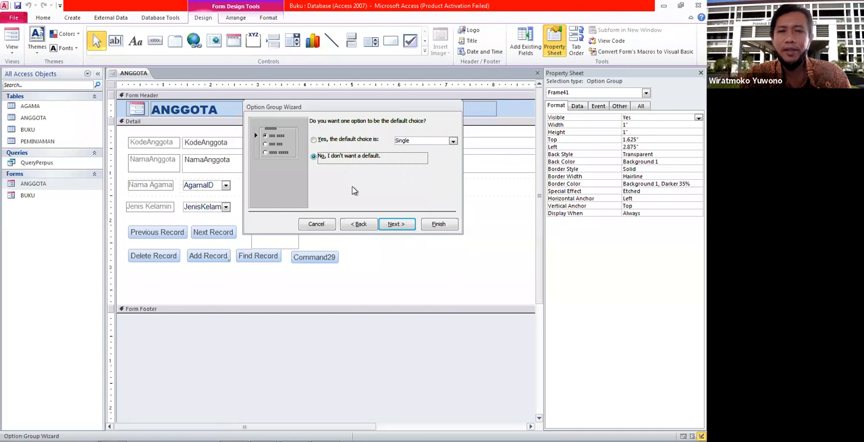
pyautogui.click(397, 224)
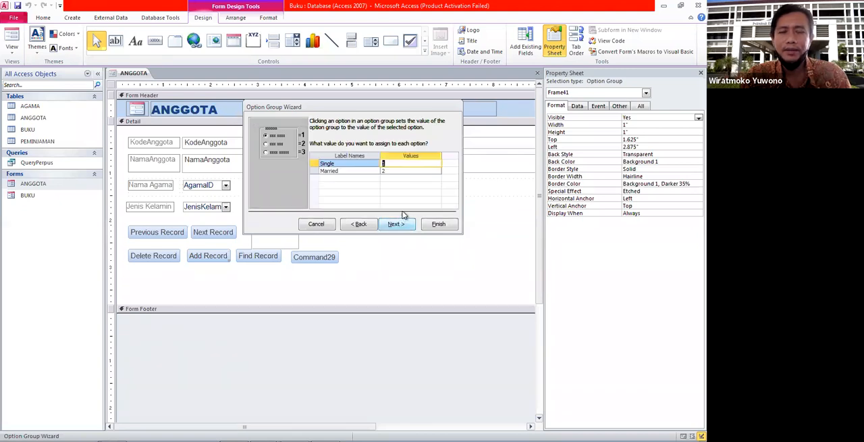
# Assign the value 0 to the Single option and 1 to the Married option
pyautogui.click(398, 171)
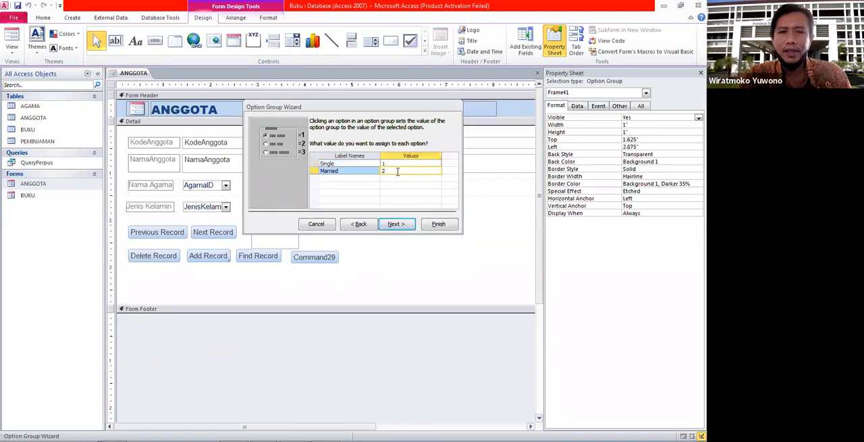
pyautogui.click(392, 163)
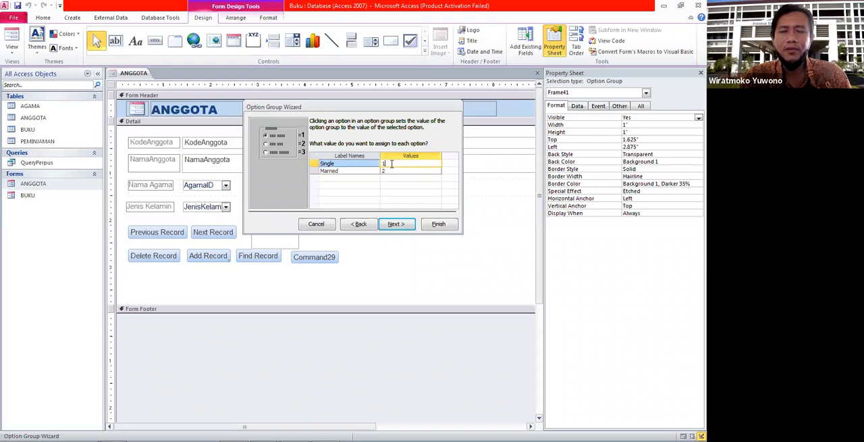
pyautogui.press('BackSpace')
pyautogui.write('0')
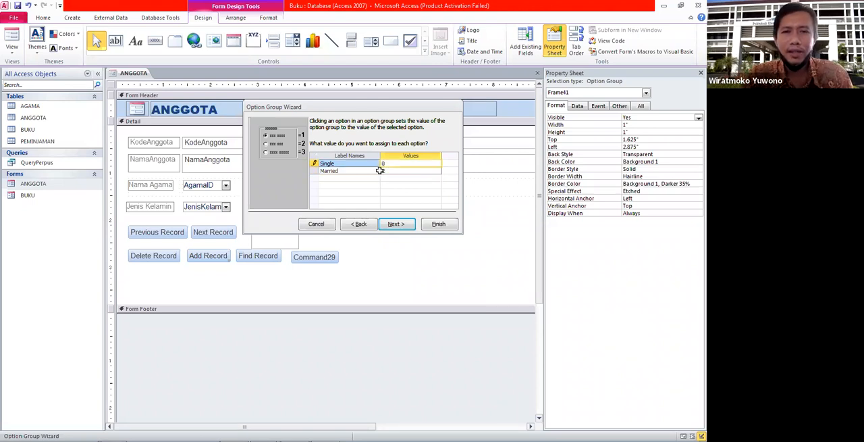
pyautogui.click(389, 171)
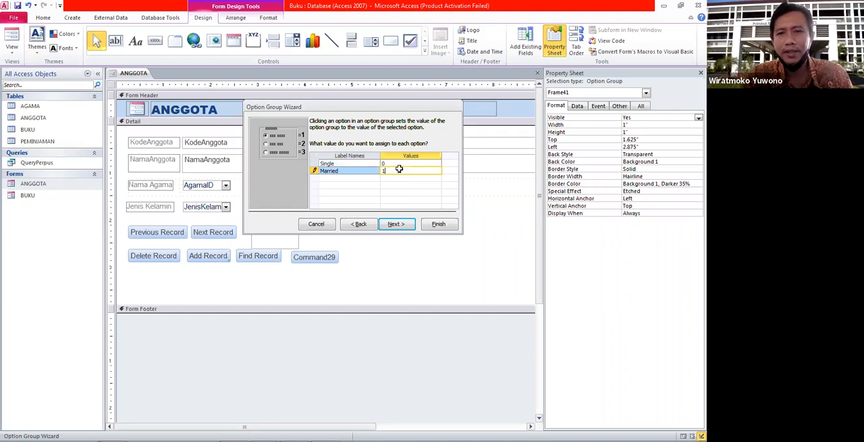
# Try to assign a letter, L and then M, as the value of the Married option
pyautogui.press('capslock')
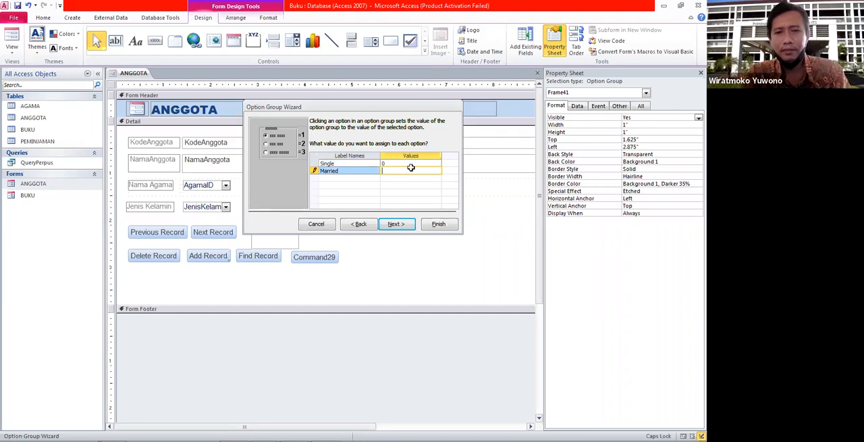
pyautogui.write('1')
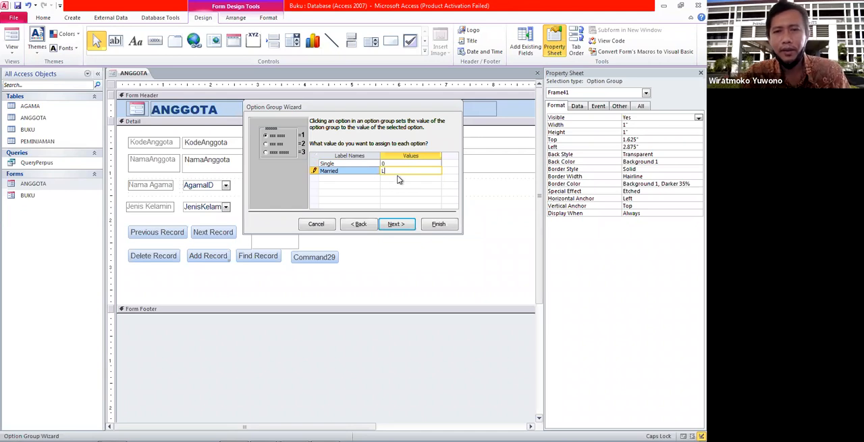
pyautogui.click(410, 163)
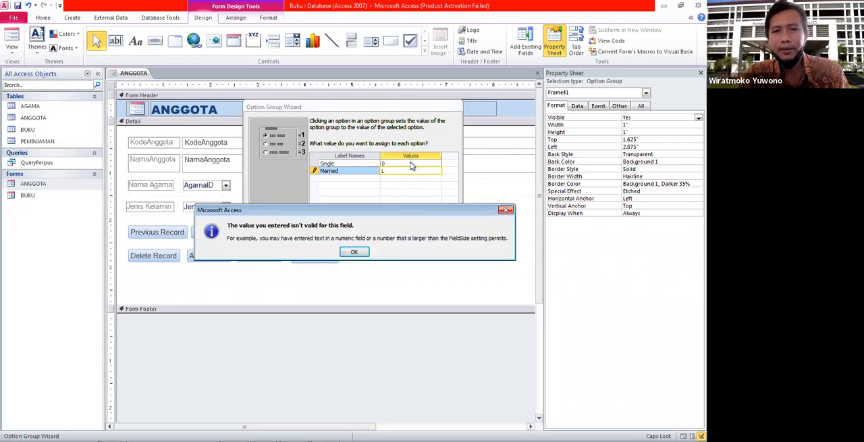
pyautogui.click(354, 251)
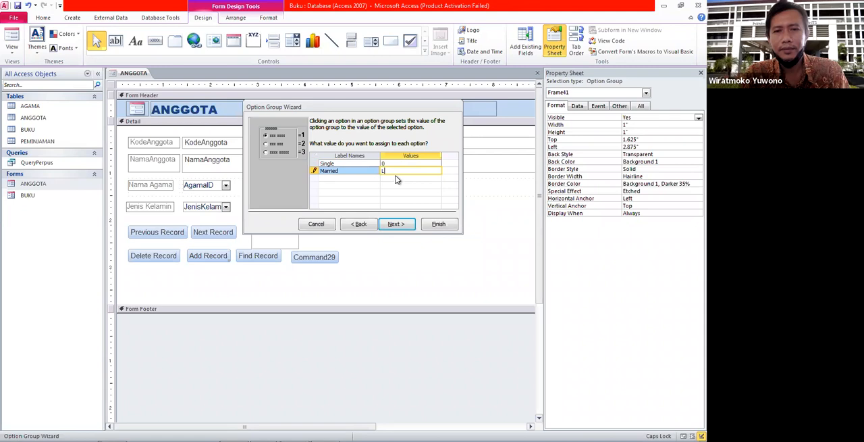
pyautogui.press('capslock')
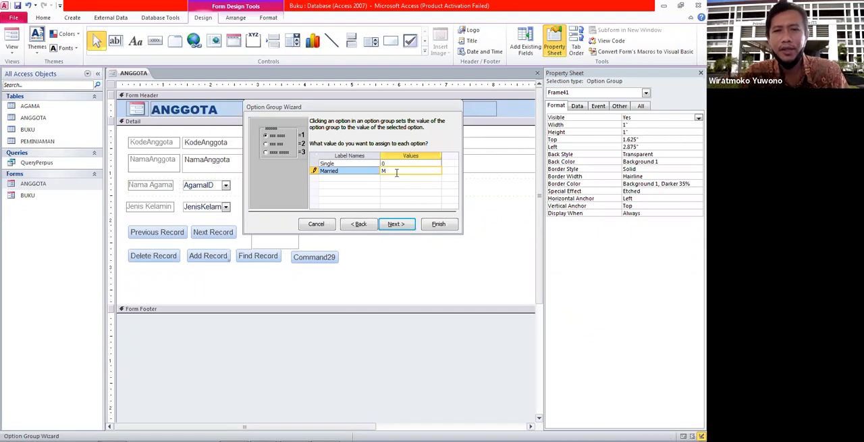
pyautogui.click(407, 163)
pyautogui.click(355, 250)
pyautogui.press('capslock')
pyautogui.press('capslock')
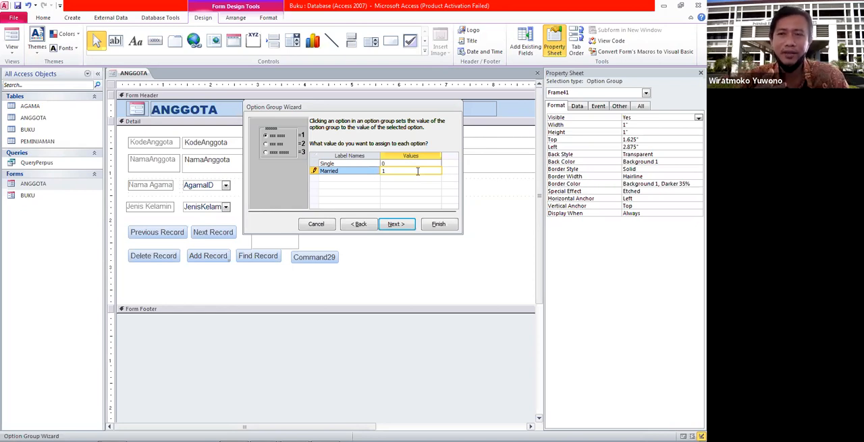
# Store the selected option's value in the Status_Married field and continue to the control style settings
pyautogui.click(395, 224)
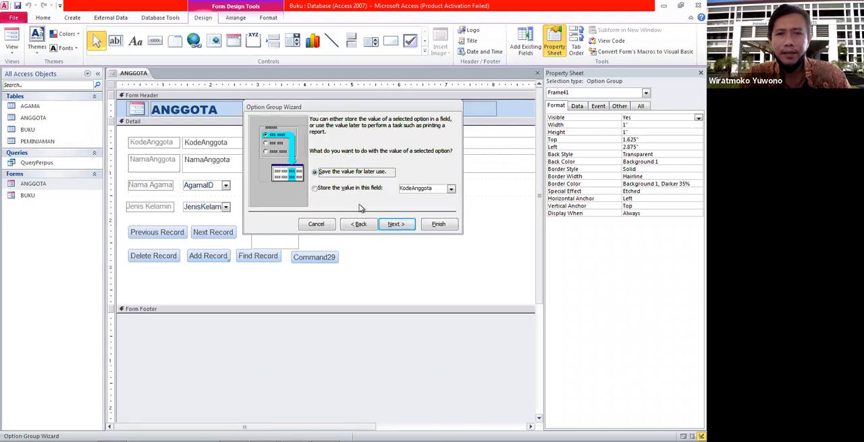
pyautogui.click(330, 192)
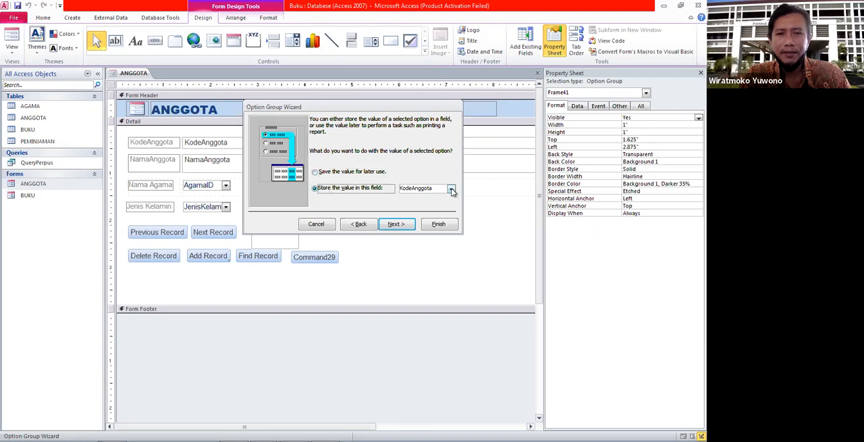
pyautogui.click(451, 188)
pyautogui.click(432, 225)
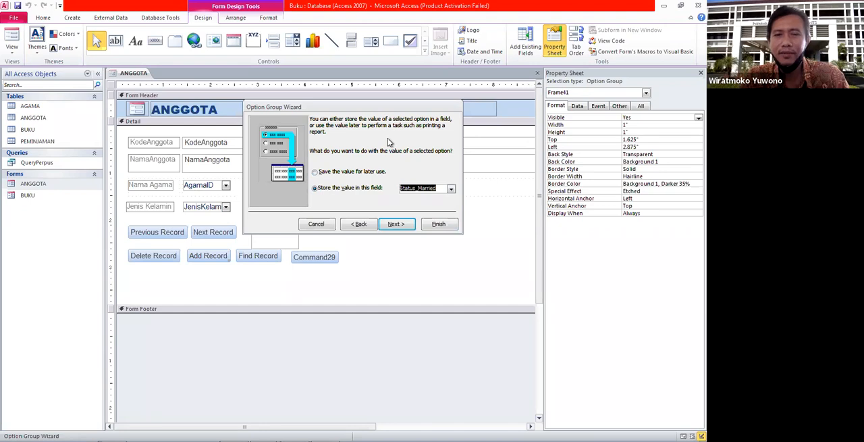
pyautogui.click(395, 224)
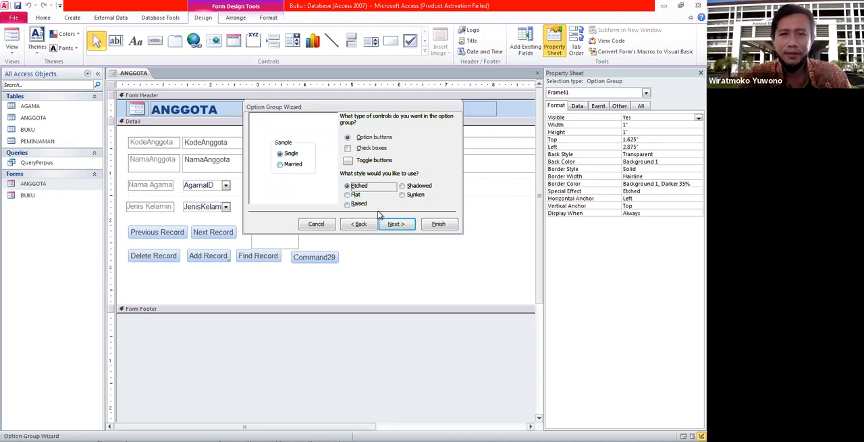
# Preview the Flat, Shadowed and Sunken styles, and choose Raised for the group of option buttons
pyautogui.click(354, 194)
pyautogui.click(359, 204)
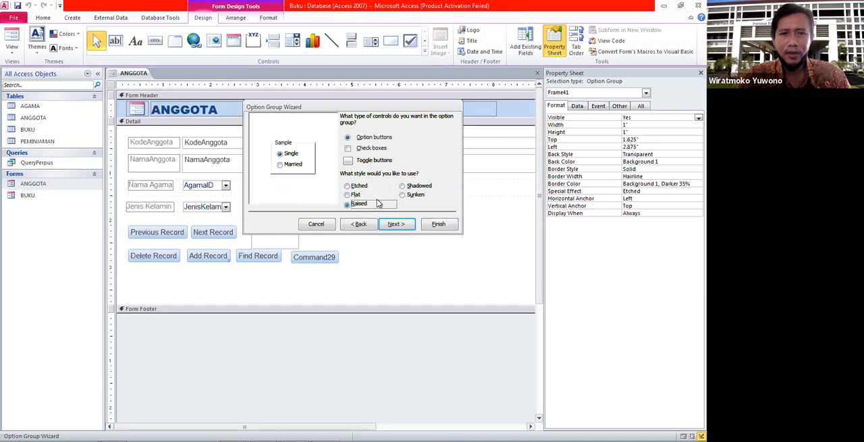
pyautogui.click(416, 189)
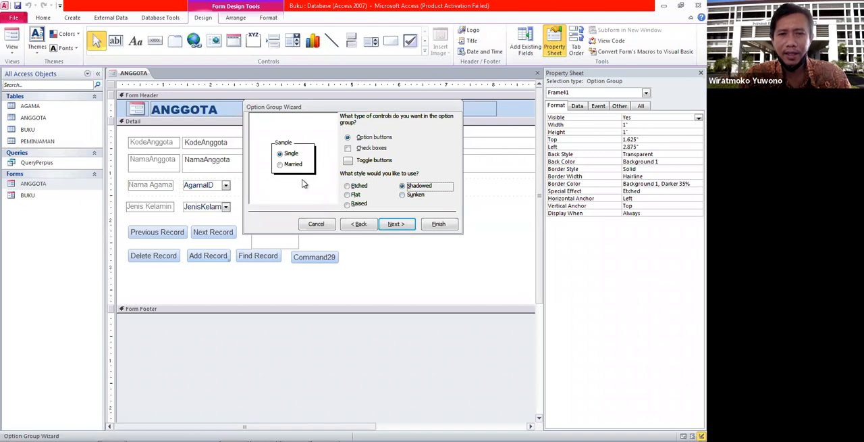
pyautogui.click(420, 195)
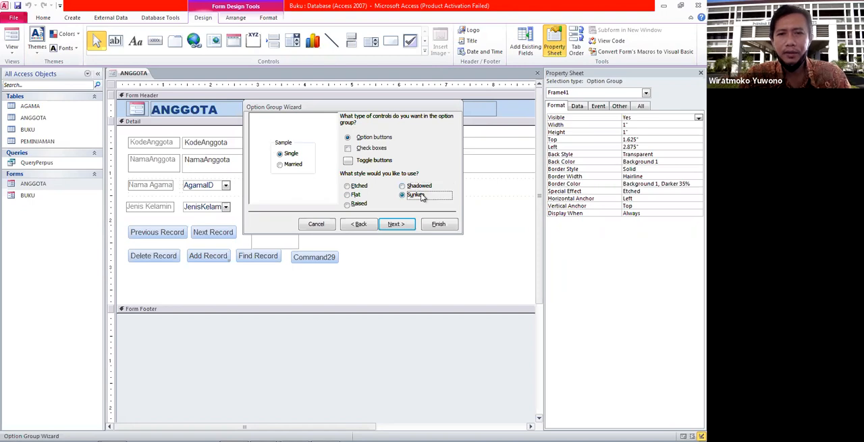
pyautogui.click(428, 186)
pyautogui.click(368, 205)
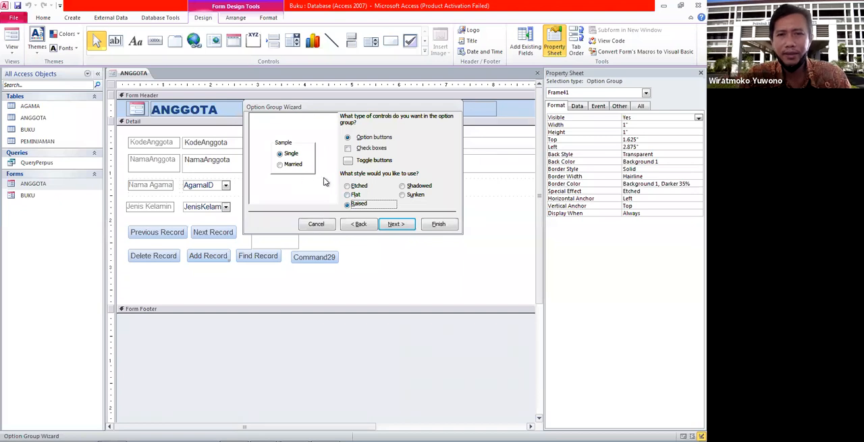
pyautogui.click(395, 223)
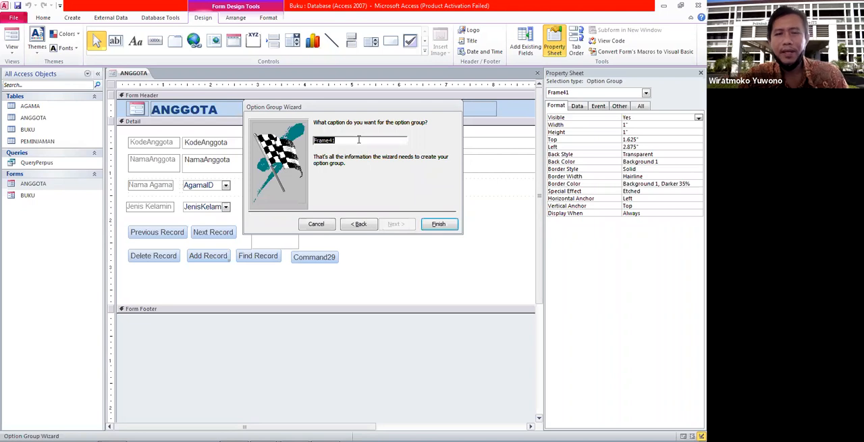
# Caption the option group "Status Pernikahan" and finish the wizard
pyautogui.write('Status Pernikahan')
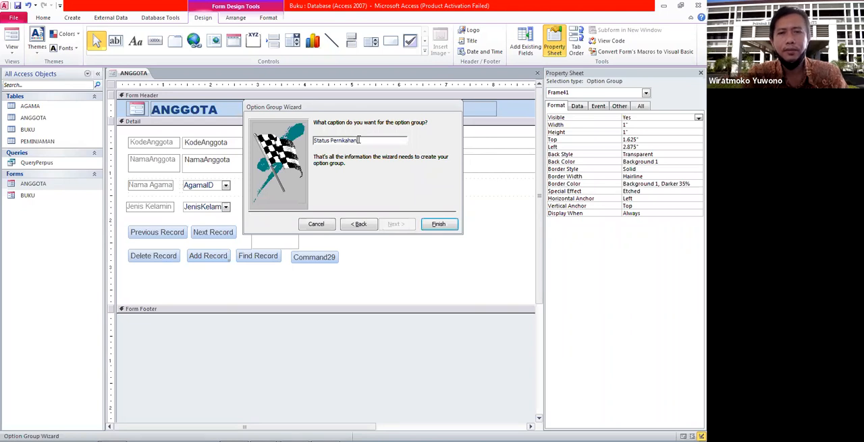
pyautogui.click(439, 223)
pyautogui.click(342, 220)
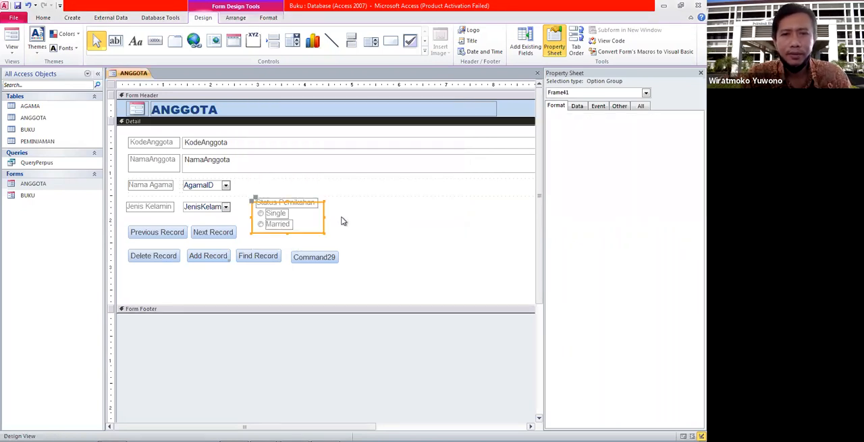
# Move the Status Pernikahan option group up beside the Nama Agama and Jenis Kelamin combo boxes
pyautogui.moveTo(304, 220); pyautogui.dragTo(298, 202)
pyautogui.click(342, 223)
pyautogui.moveTo(321, 226); pyautogui.dragTo(251, 180)
pyautogui.click(353, 202)
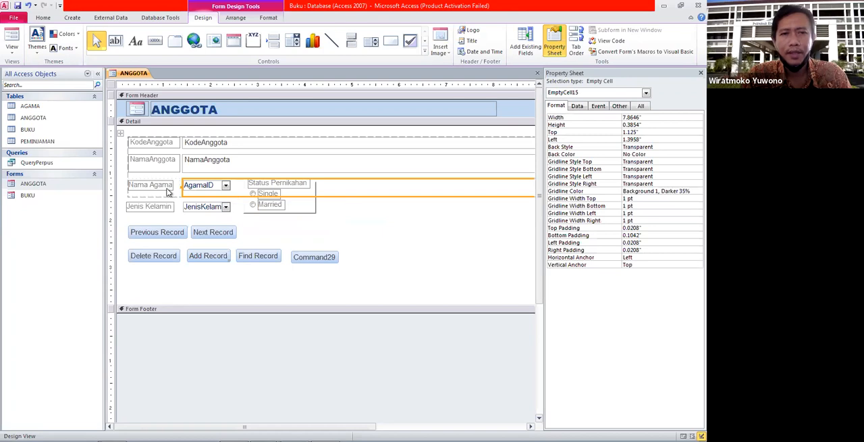
# Open the ANGGOTA form and set Status Pernikahan to Single for record 1, Married for record 2 and Single for record 3
pyautogui.doubleClick(54, 183)
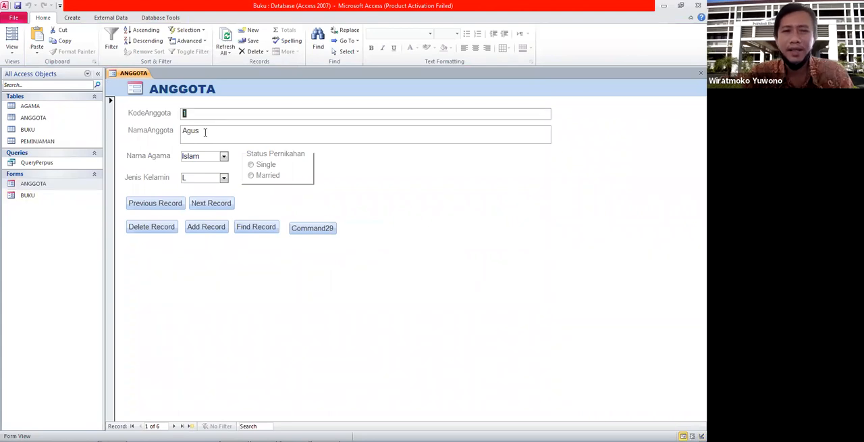
pyautogui.click(252, 166)
pyautogui.click(175, 425)
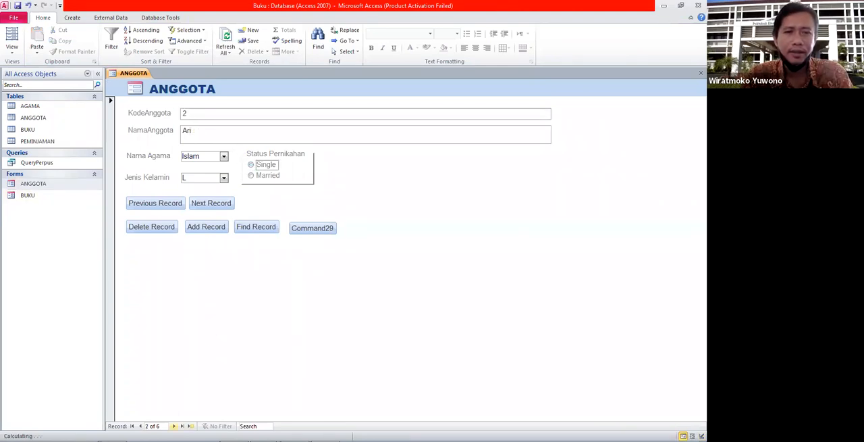
pyautogui.click(251, 176)
pyautogui.click(174, 425)
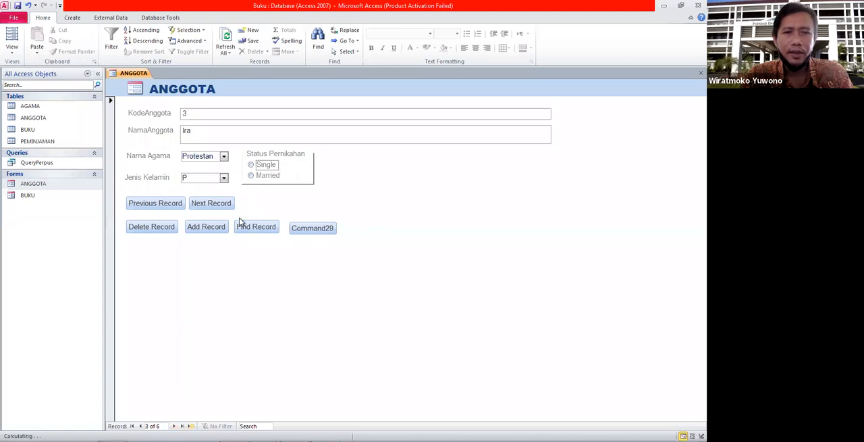
pyautogui.click(262, 165)
pyautogui.click(173, 426)
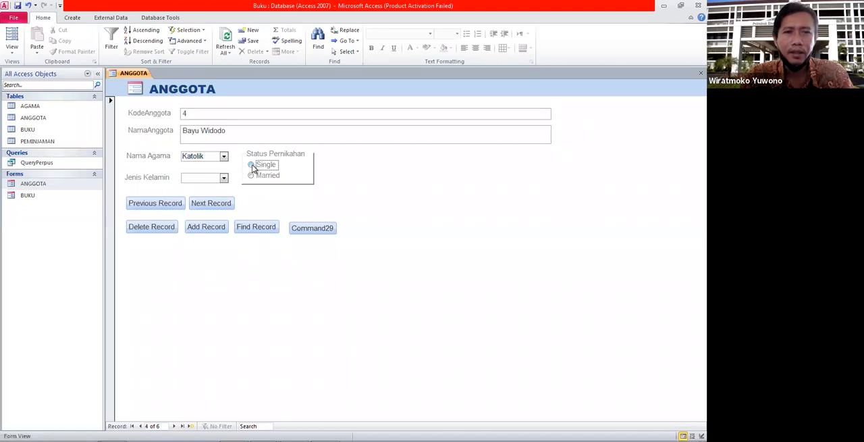
# Set Status Pernikahan to Single for record 4 and Married for records 5 and 6, and check the stored values in the ANGGOTA table
pyautogui.click(252, 166)
pyautogui.click(174, 425)
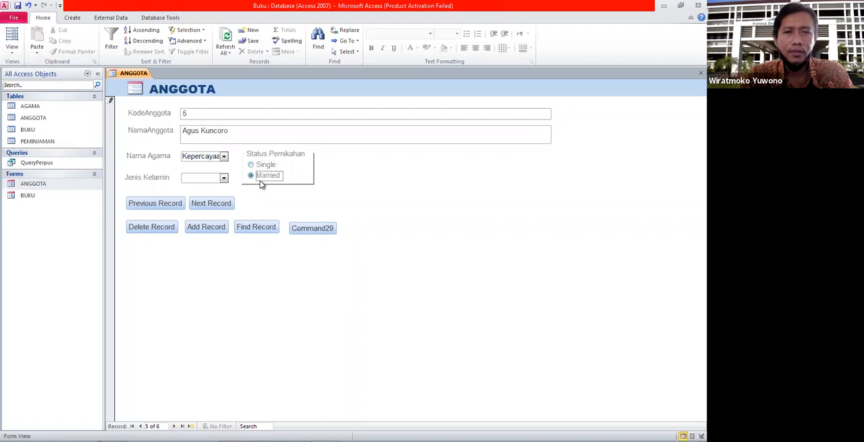
pyautogui.click(174, 426)
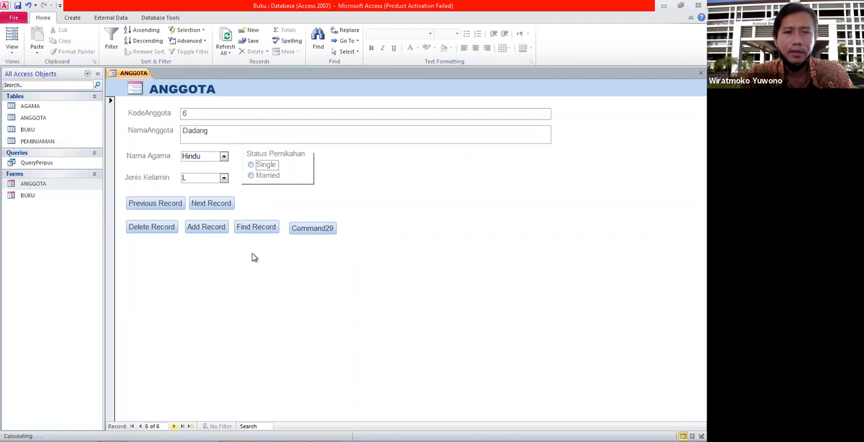
pyautogui.click(268, 176)
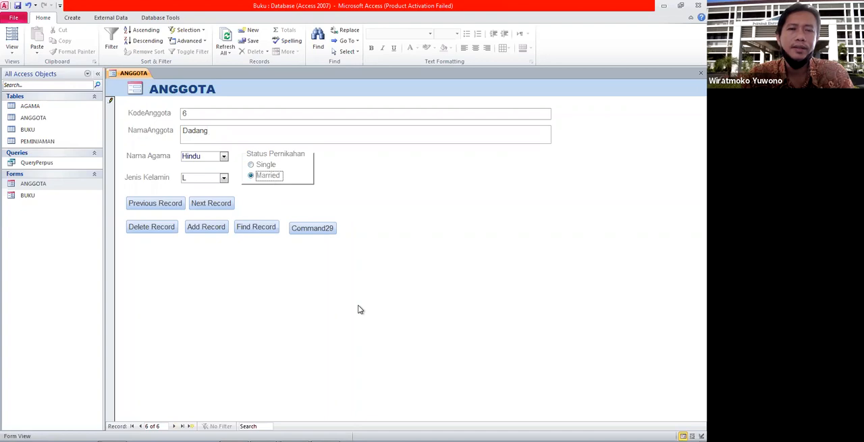
pyautogui.doubleClick(50, 119)
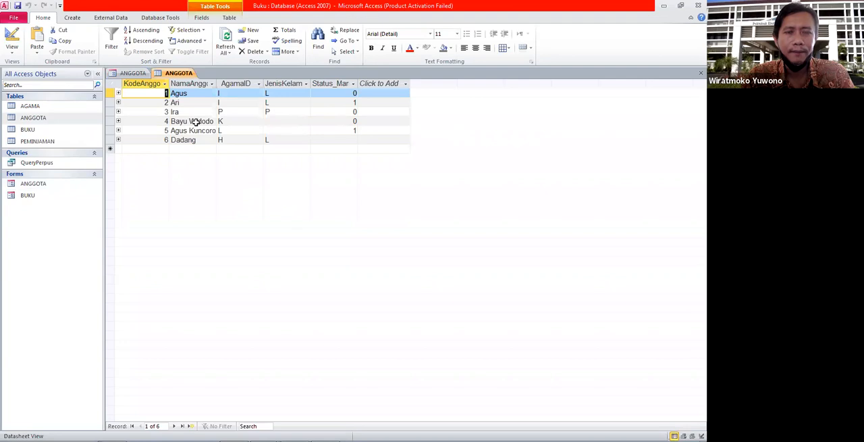
pyautogui.doubleClick(33, 183)
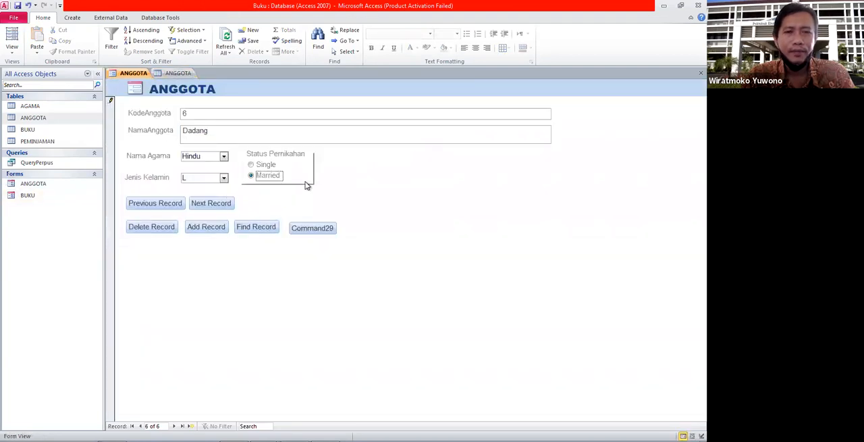
# Open the ANGGOTA form in Design View and display the properties of the whole form
pyautogui.rightClick(59, 183)
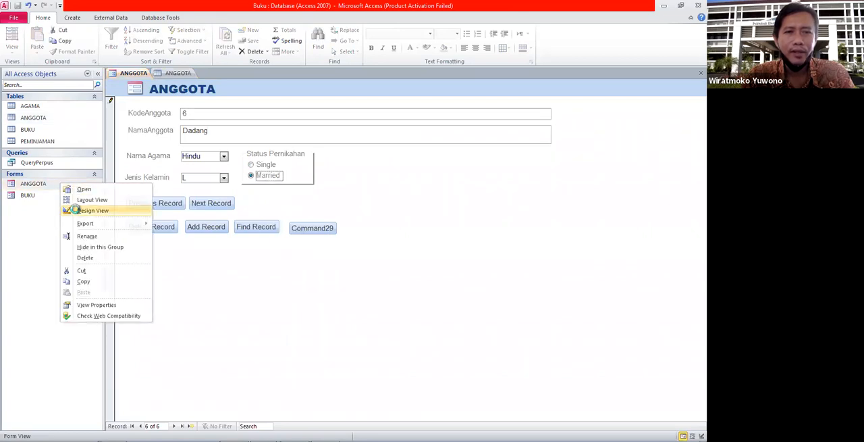
pyautogui.click(89, 210)
pyautogui.click(310, 212)
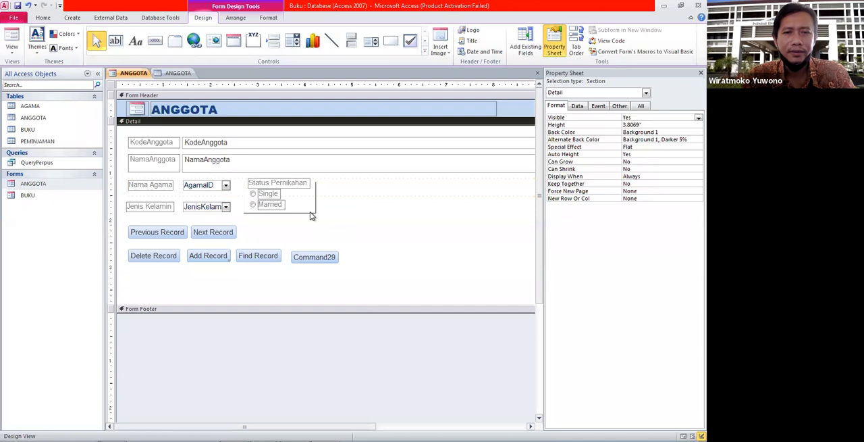
pyautogui.rightClick(310, 212)
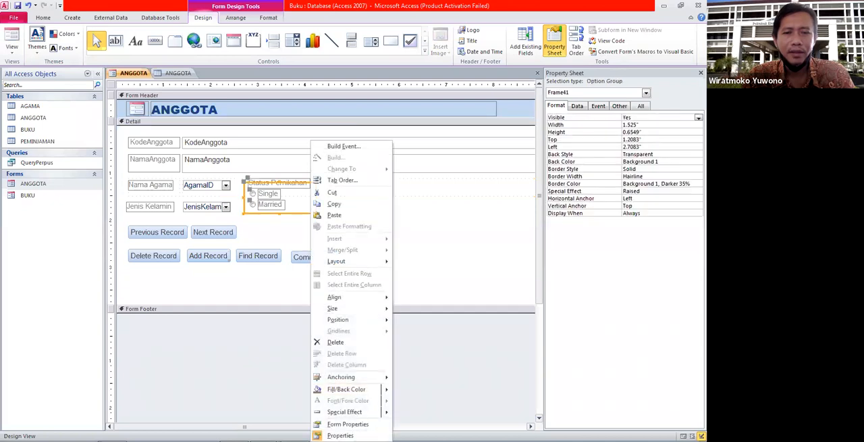
pyautogui.click(341, 434)
pyautogui.rightClick(314, 195)
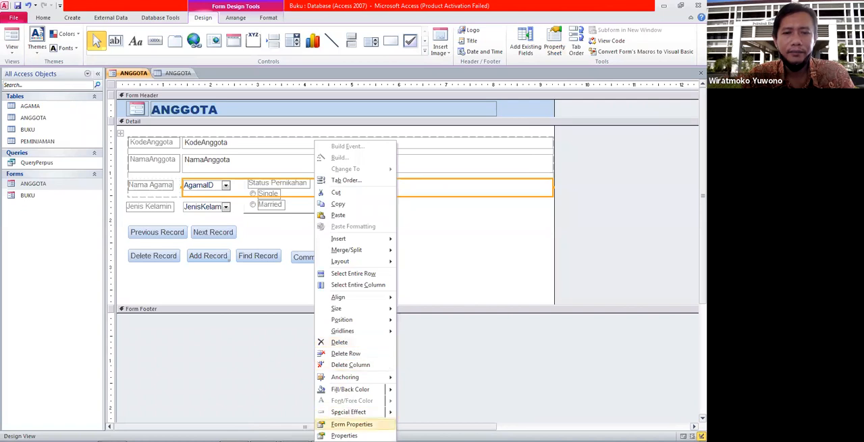
pyautogui.click(352, 424)
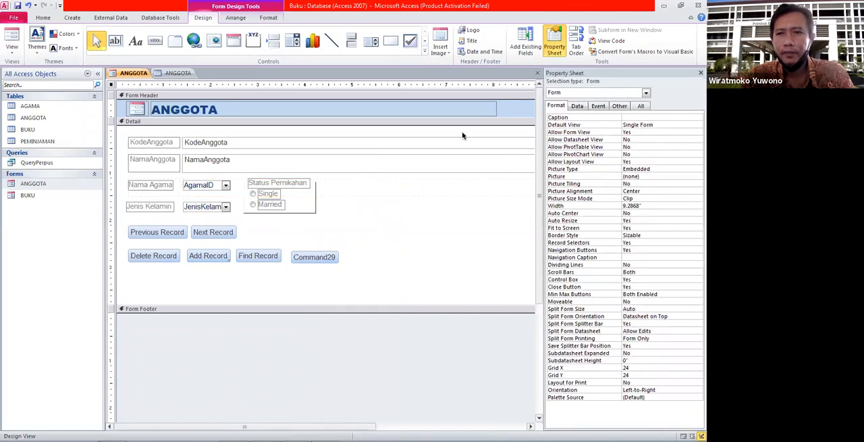
# Examine the form's Other, Data and Format properties, including its Default View setting
pyautogui.click(616, 106)
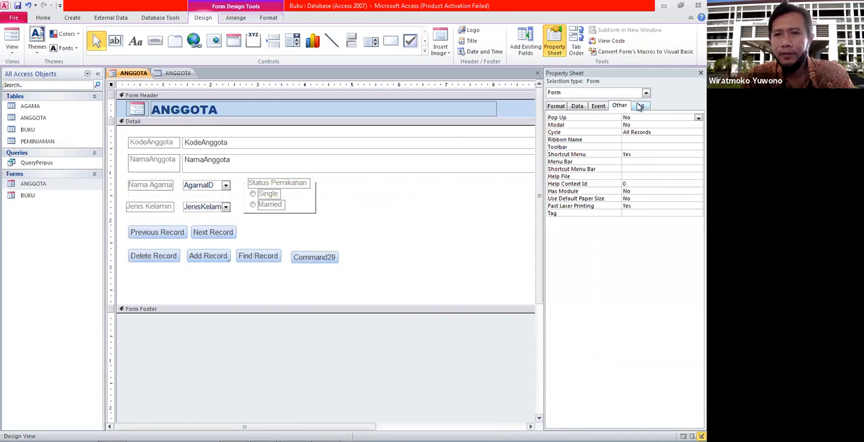
pyautogui.click(577, 106)
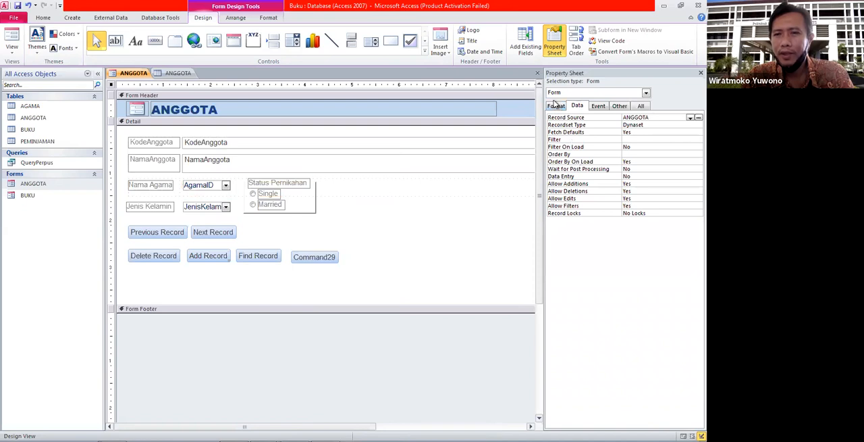
pyautogui.click(555, 106)
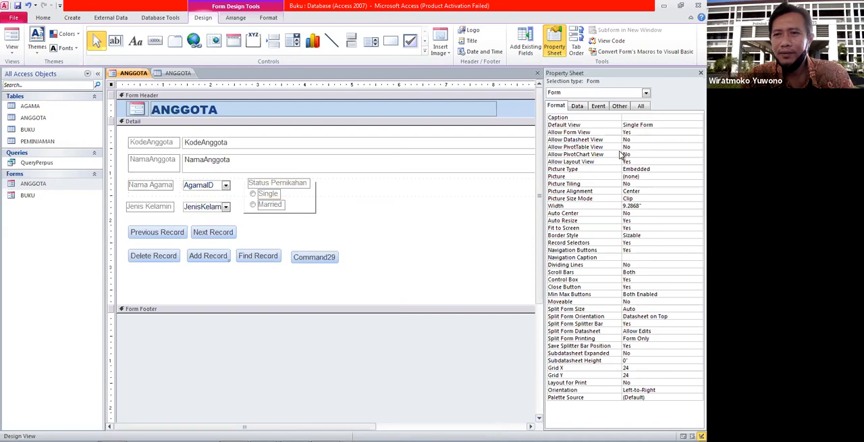
pyautogui.click(681, 125)
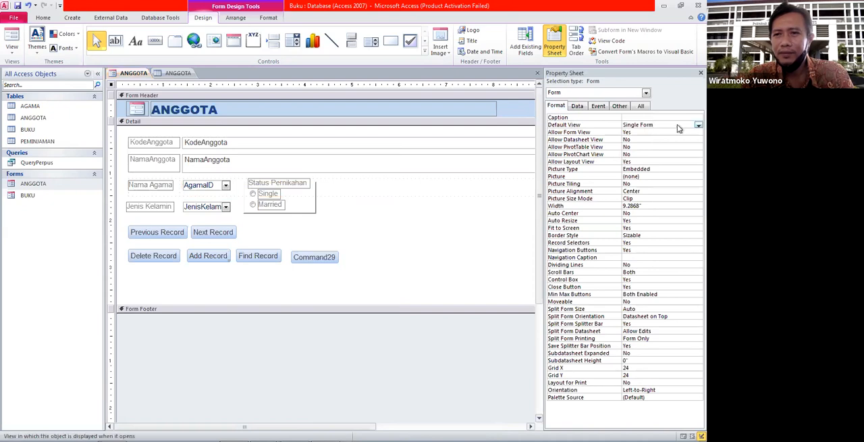
pyautogui.click(677, 125)
pyautogui.click(678, 125)
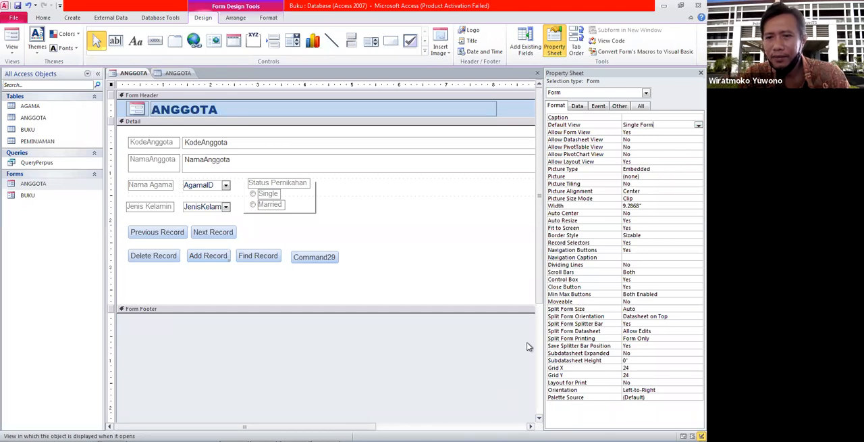
# Delete the existing Status Pernikahan option group, including its Single and Married buttons, from the form's Detail section
pyautogui.click(357, 225)
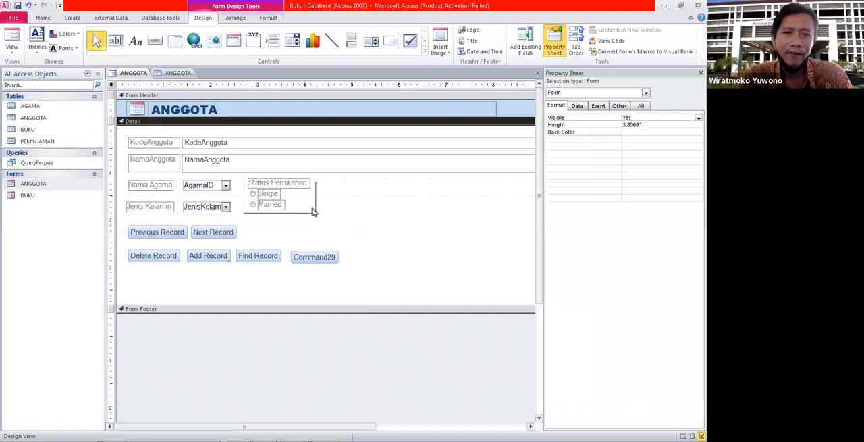
pyautogui.click(313, 201)
pyautogui.click(299, 215)
pyautogui.click(282, 211)
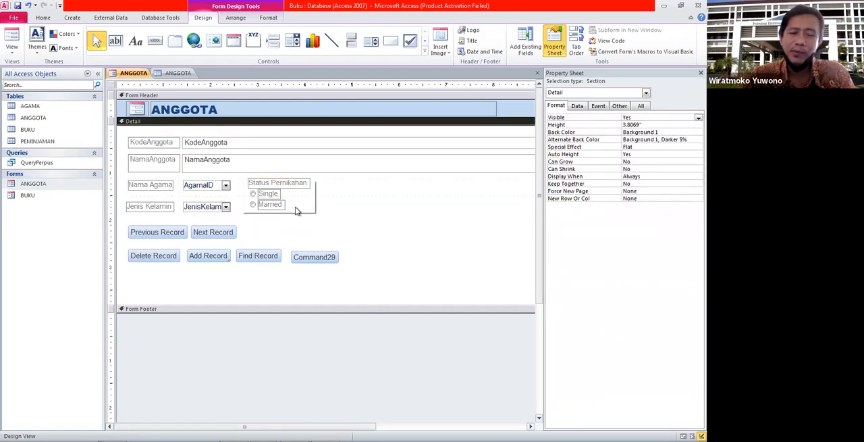
pyautogui.click(297, 207)
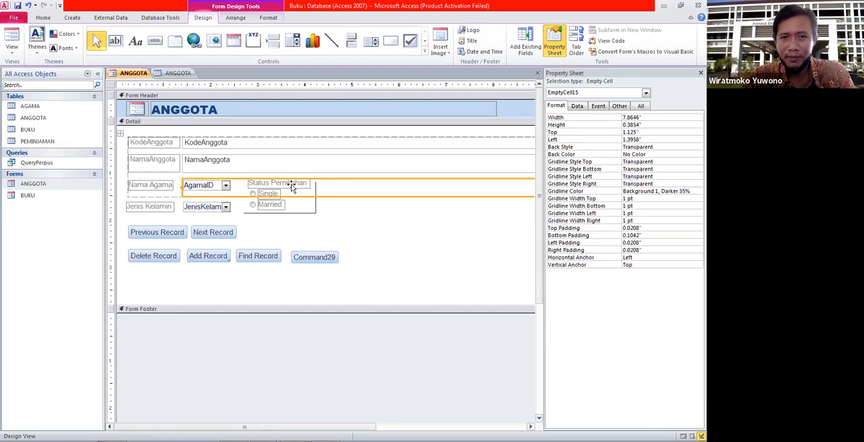
pyautogui.click(241, 210)
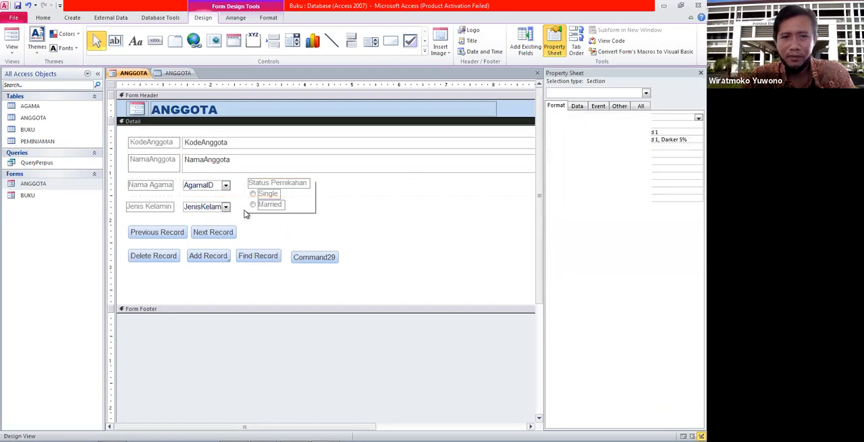
pyautogui.click(245, 207)
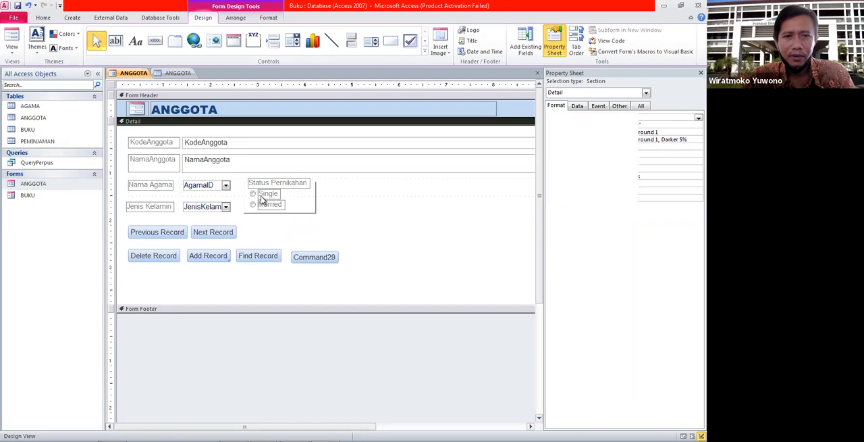
pyautogui.click(265, 196)
pyautogui.click(295, 183)
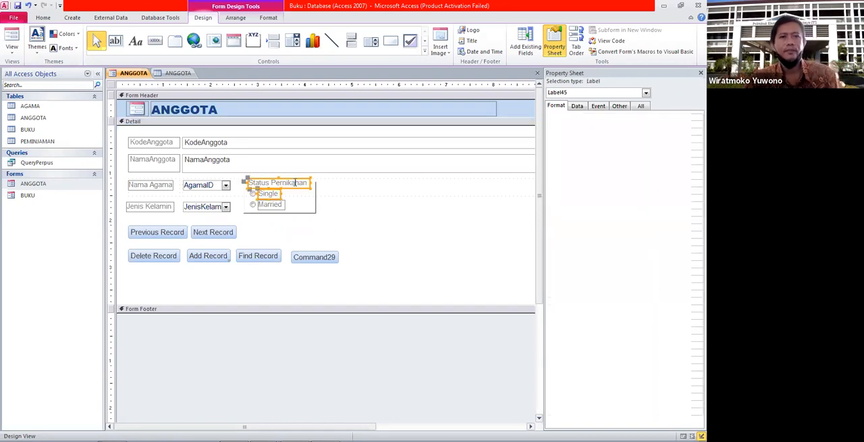
pyautogui.click(307, 211)
pyautogui.click(306, 212)
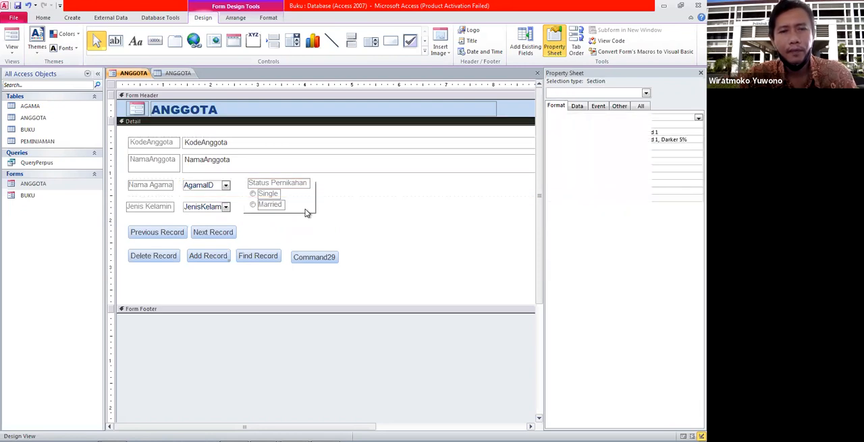
pyautogui.click(316, 202)
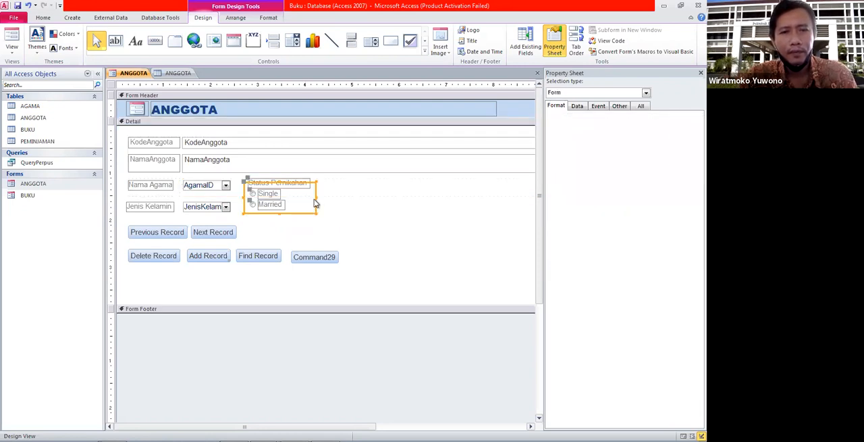
pyautogui.moveTo(315, 200); pyautogui.dragTo(365, 235)
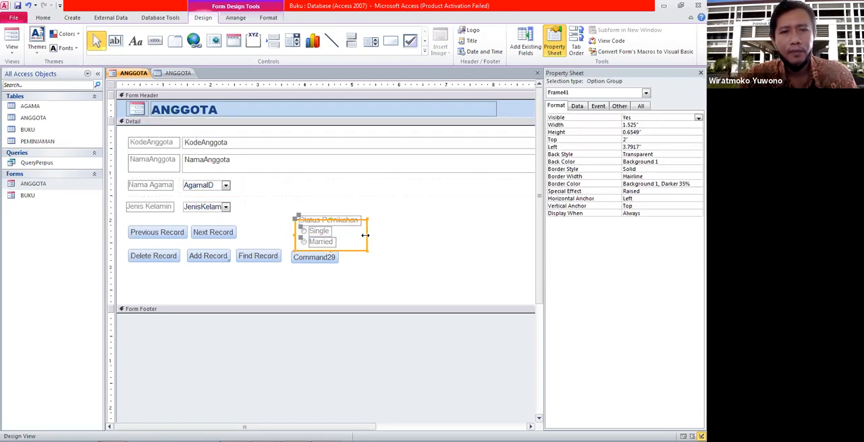
pyautogui.press('Delete')
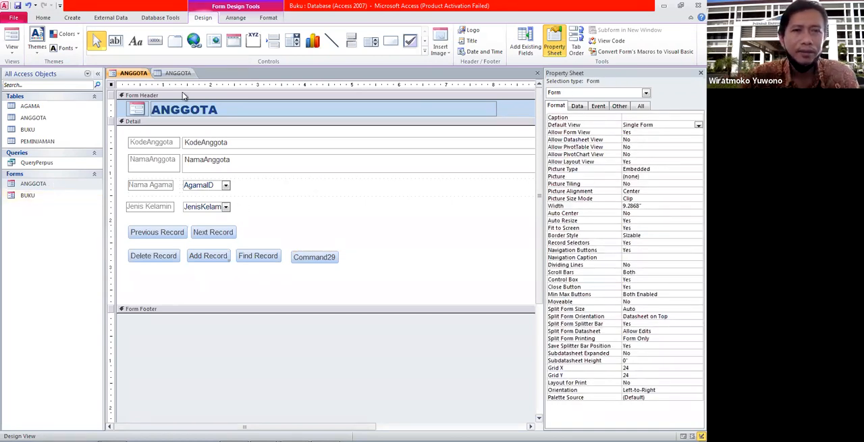
# Draw a new option group about 1" square beside the Nama Agama and Jenis Kelamin combo boxes, with the option labels Single and Married
pyautogui.click(253, 41)
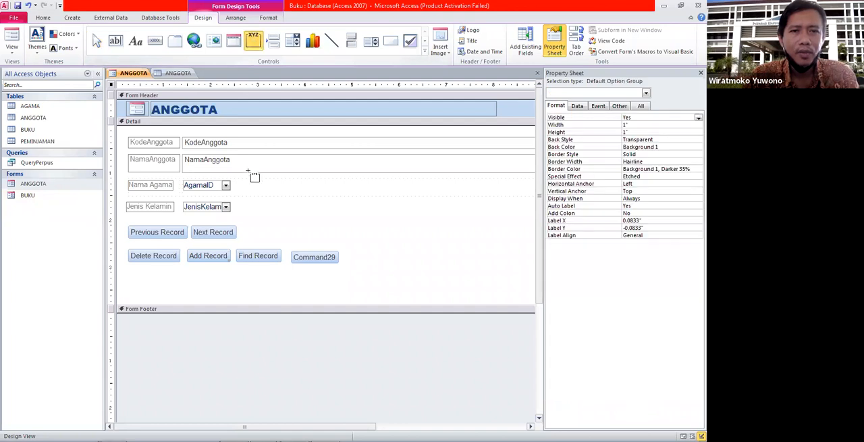
pyautogui.moveTo(245, 187); pyautogui.dragTo(296, 239)
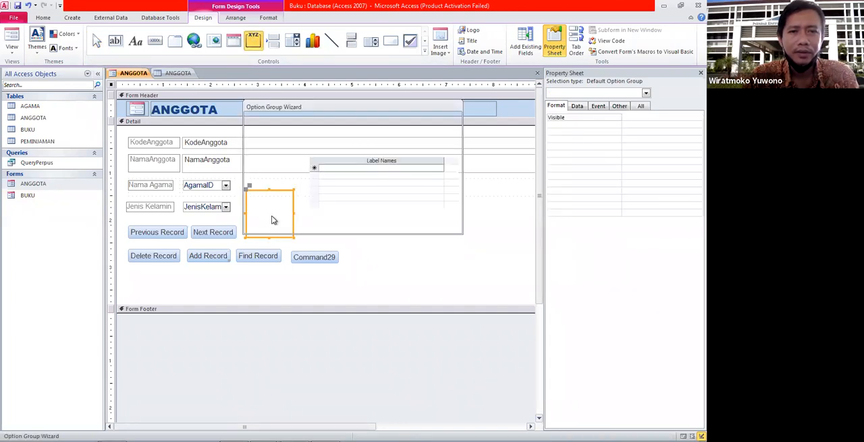
pyautogui.write('S')
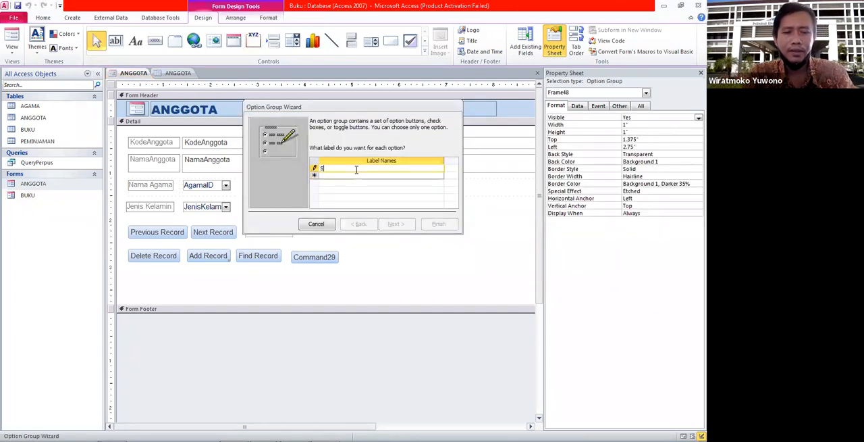
pyautogui.write('ingle')
pyautogui.click(353, 175)
pyautogui.write('Ma')
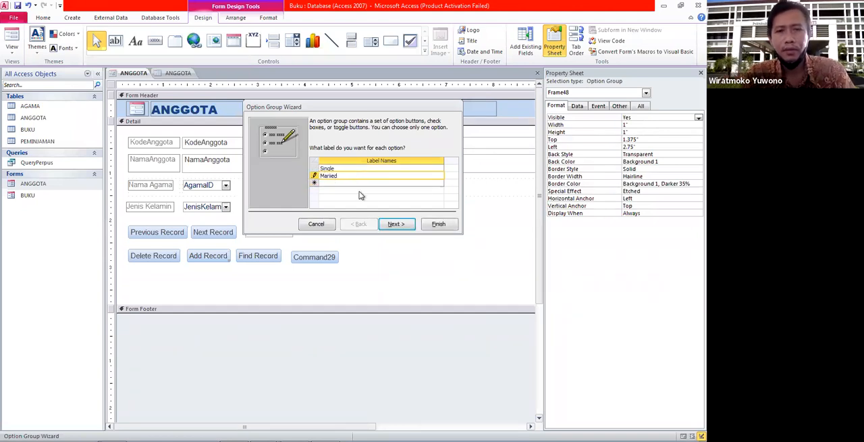
pyautogui.write('rried')
pyautogui.press('BackSpace')
pyautogui.press('BackSpace')
pyautogui.write('ried')
# Give the new option group no default choice and assign the value 0 to Single and 1 to Married
pyautogui.click(389, 223)
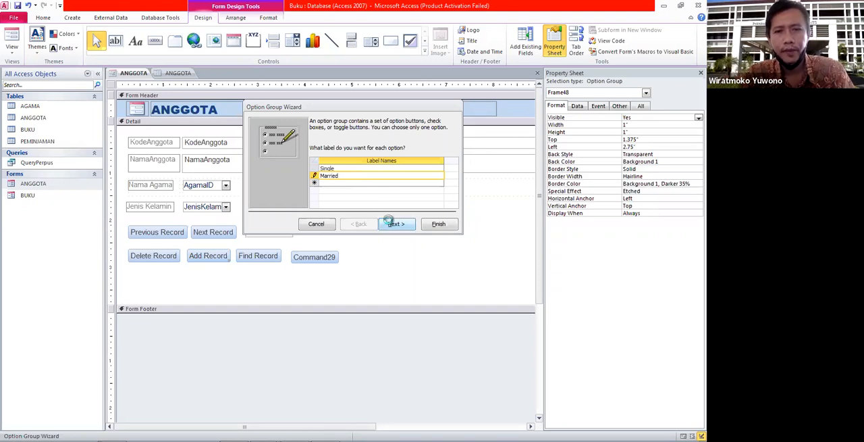
pyautogui.click(362, 155)
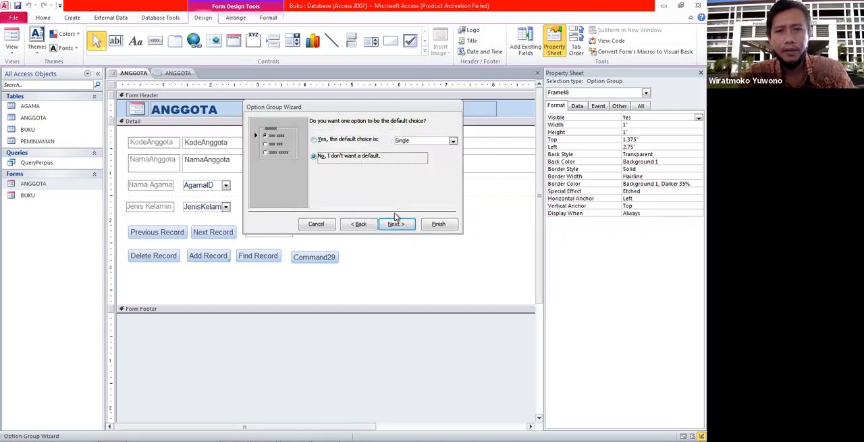
pyautogui.click(395, 223)
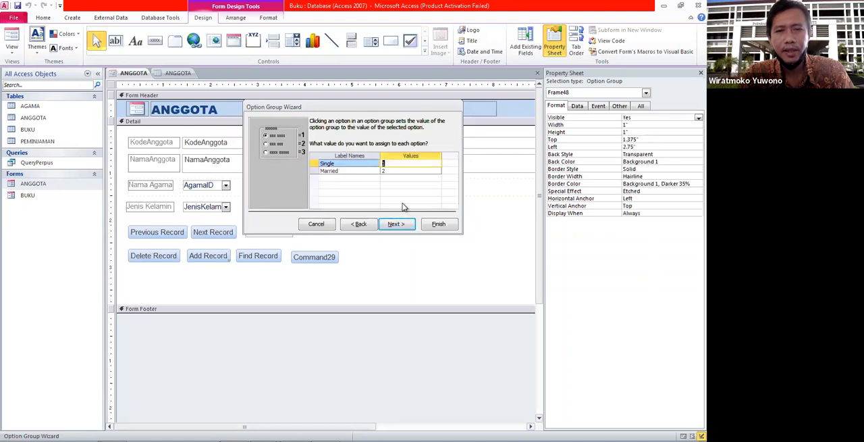
pyautogui.write('0')
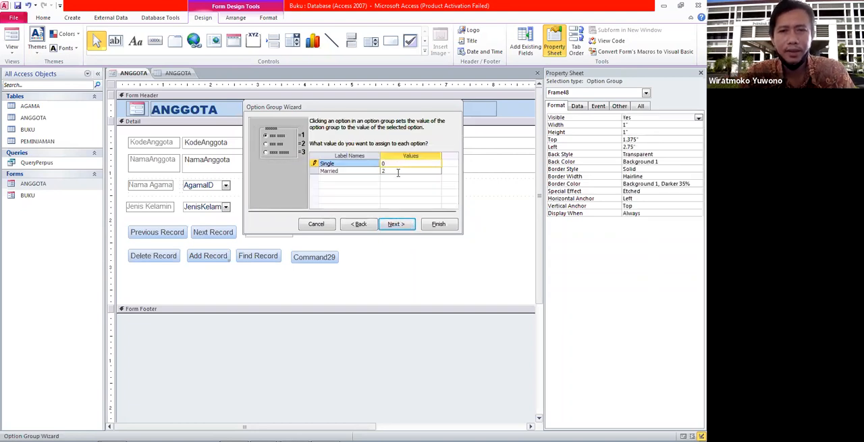
pyautogui.click(399, 170)
pyautogui.press('BackSpace')
pyautogui.write('1')
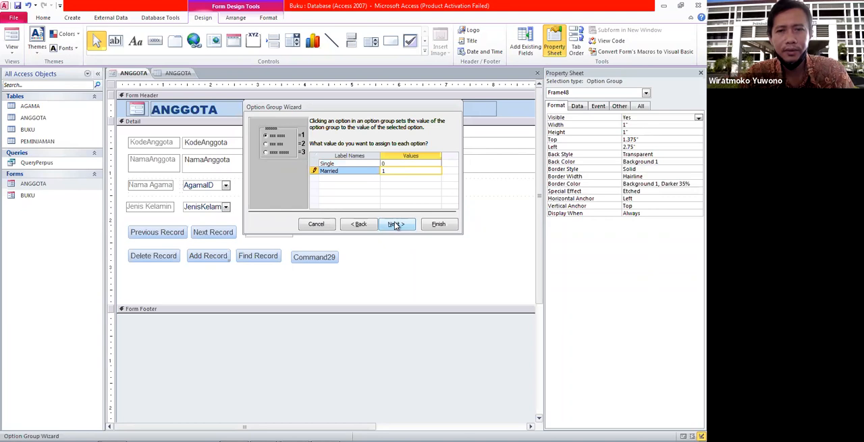
pyautogui.click(395, 224)
# Store the option group's selected value in the Status_Married field
pyautogui.click(363, 188)
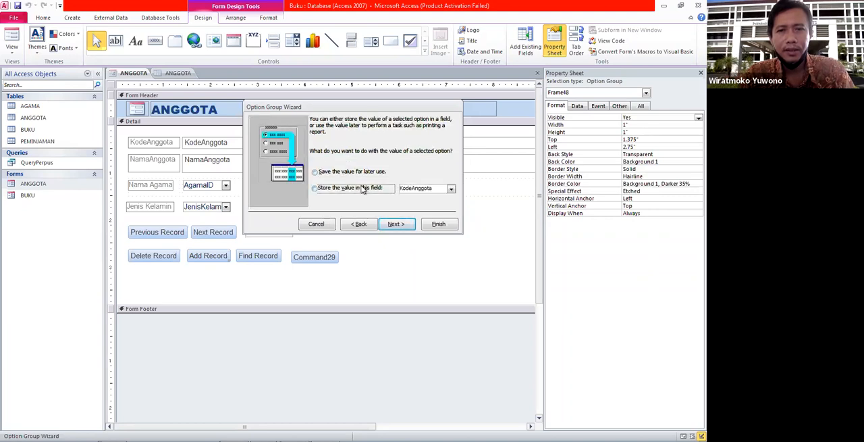
pyautogui.click(451, 188)
pyautogui.click(419, 224)
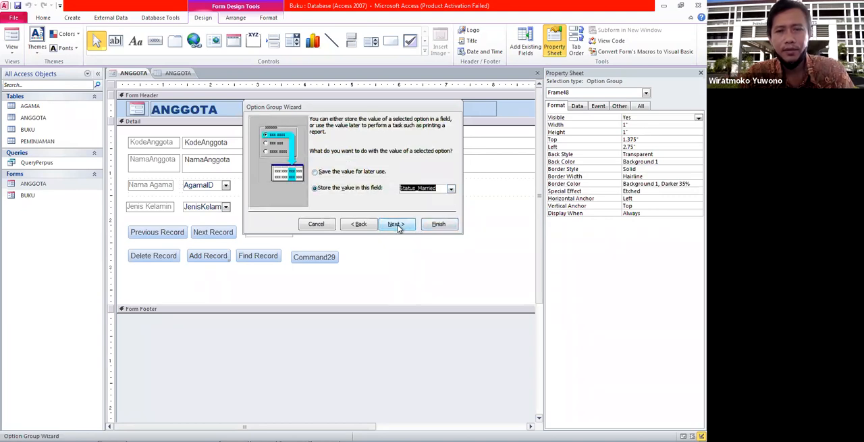
pyautogui.click(394, 224)
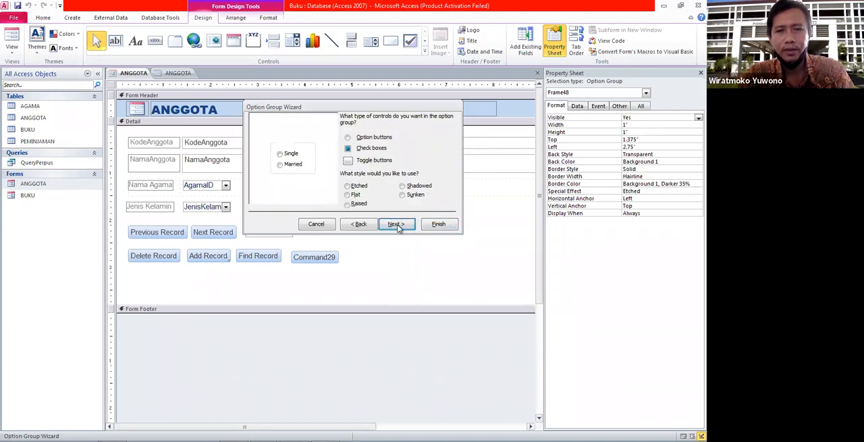
# Make the options toggle buttons and give the option group the Shadowed style
pyautogui.click(366, 161)
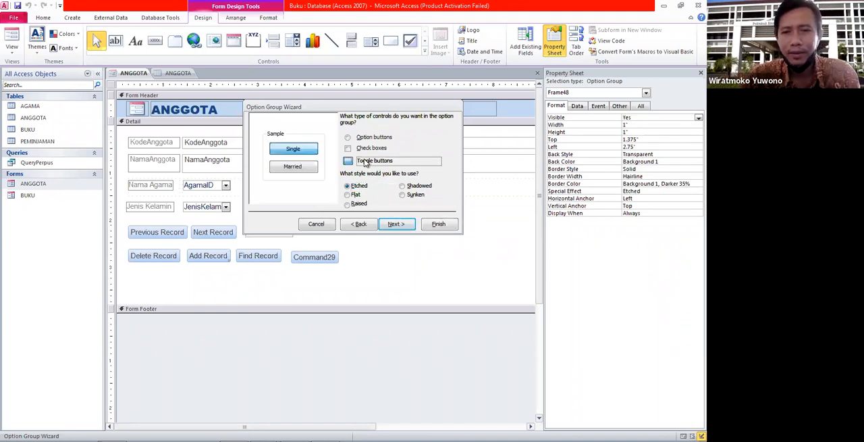
pyautogui.click(357, 198)
pyautogui.click(421, 187)
pyautogui.click(396, 223)
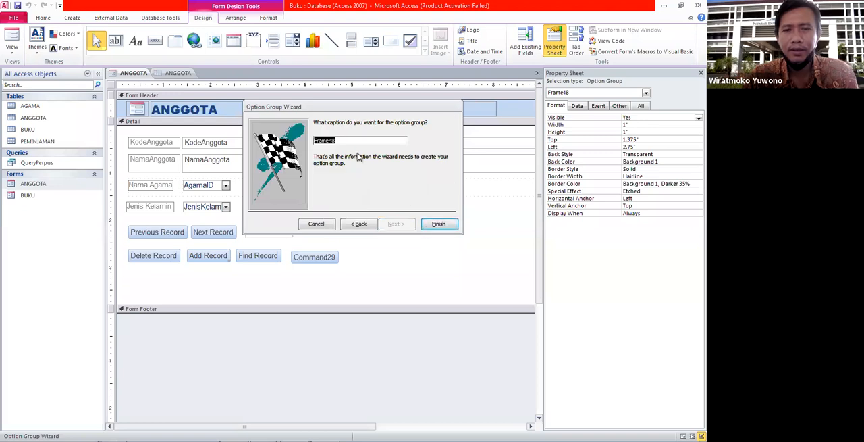
# Finish the option group with the caption Status Pernikahan and raise its frame's top to about 1.125" so it encloses the caption
pyautogui.write('Status Pernikahan')
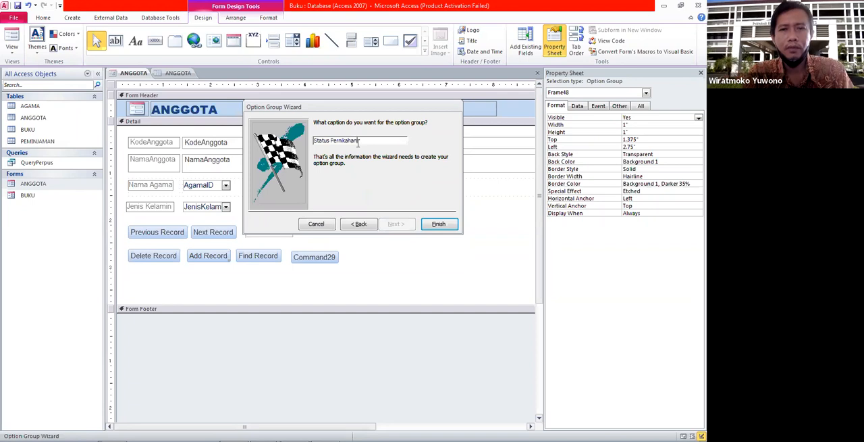
pyautogui.click(437, 224)
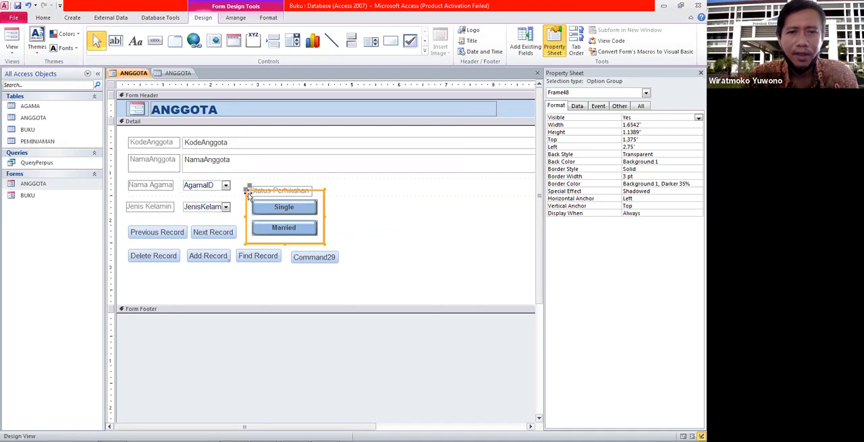
pyautogui.moveTo(248, 189); pyautogui.dragTo(248, 179)
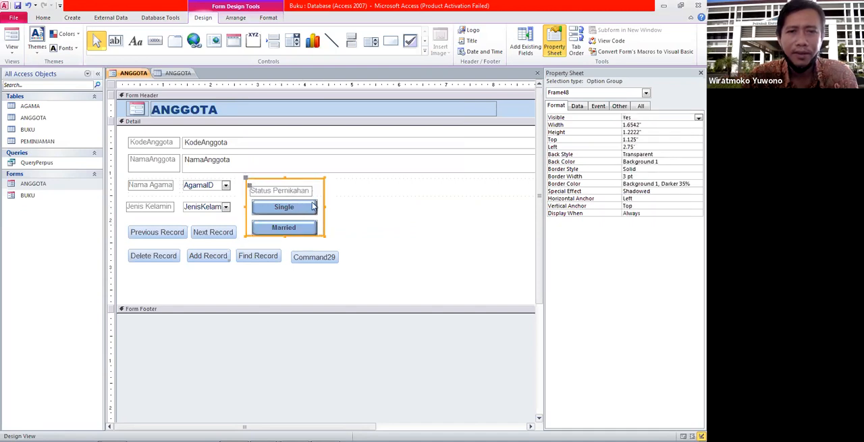
pyautogui.click(351, 220)
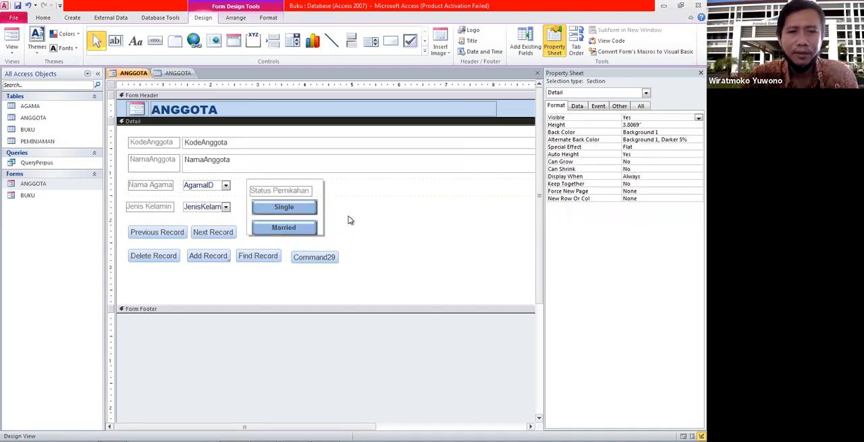
# Show the ANGGOTA form in Form View and check the Status Pernikahan toggle buttons across the member records and the blank new record
pyautogui.doubleClick(62, 185)
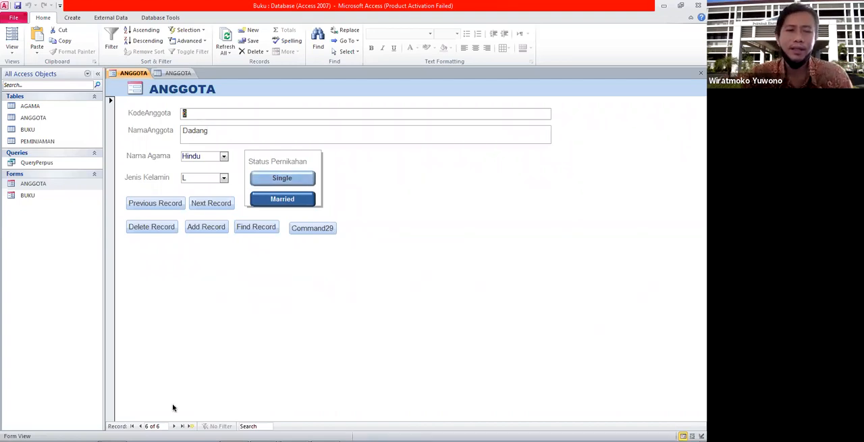
pyautogui.click(140, 426)
pyautogui.click(140, 426)
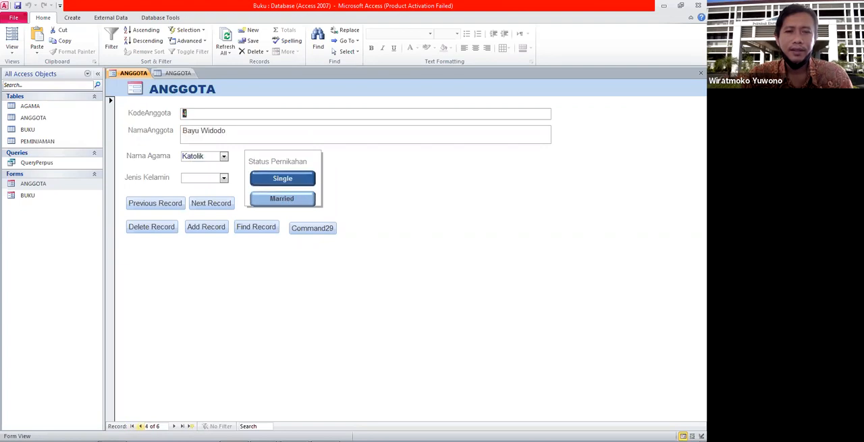
pyautogui.click(132, 426)
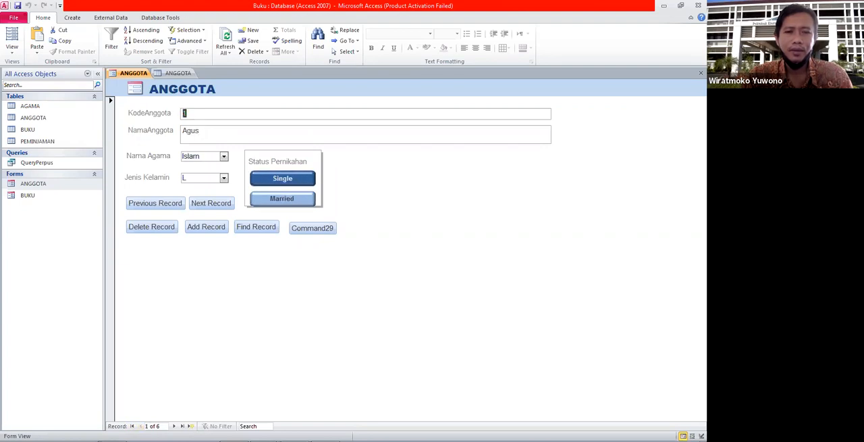
pyautogui.click(174, 426)
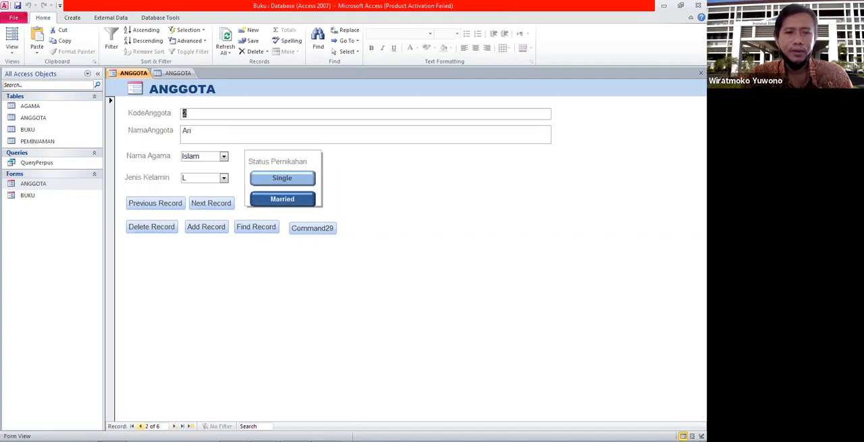
pyautogui.click(140, 426)
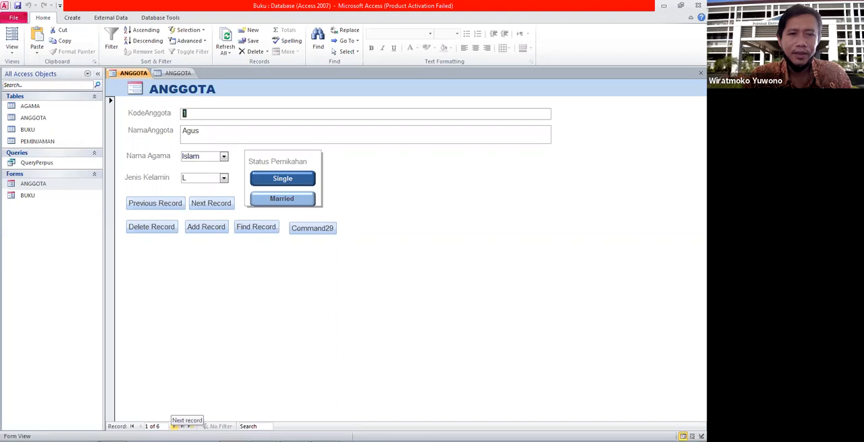
pyautogui.click(175, 425)
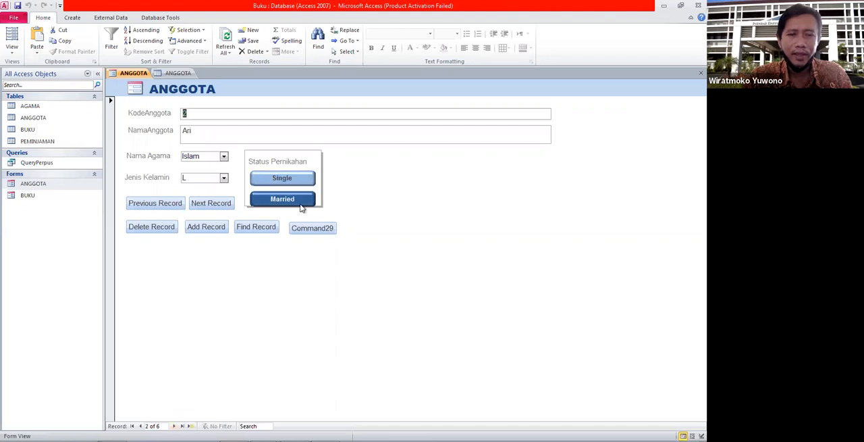
pyautogui.click(174, 425)
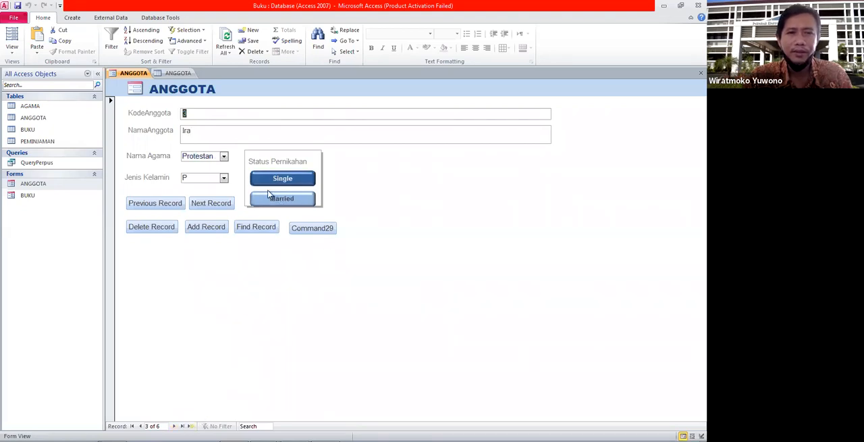
pyautogui.click(174, 425)
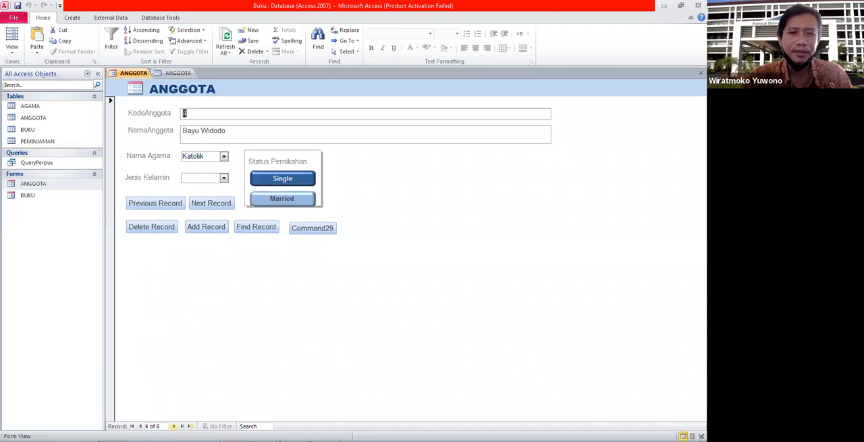
pyautogui.click(174, 426)
pyautogui.click(174, 425)
pyautogui.click(174, 426)
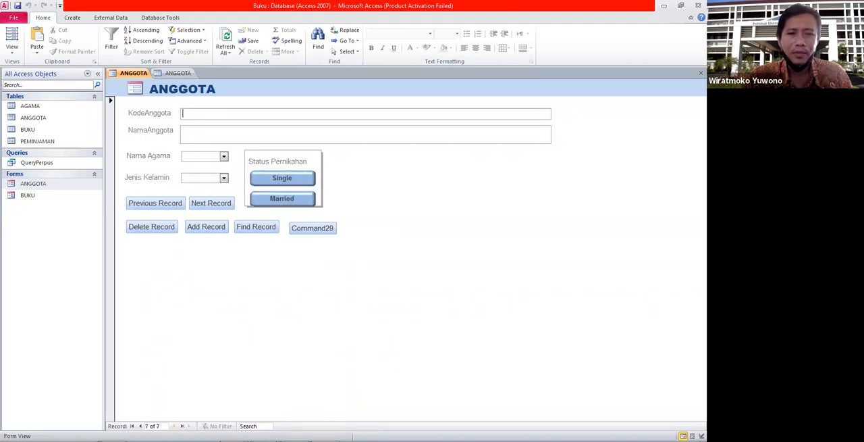
pyautogui.click(291, 199)
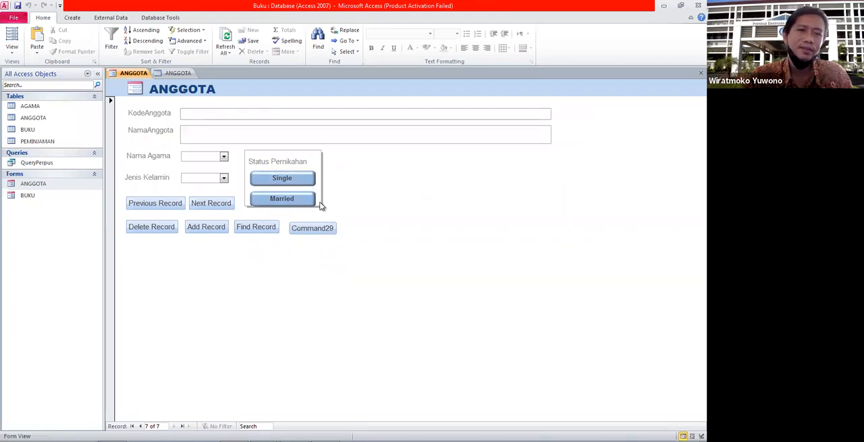
pyautogui.click(140, 426)
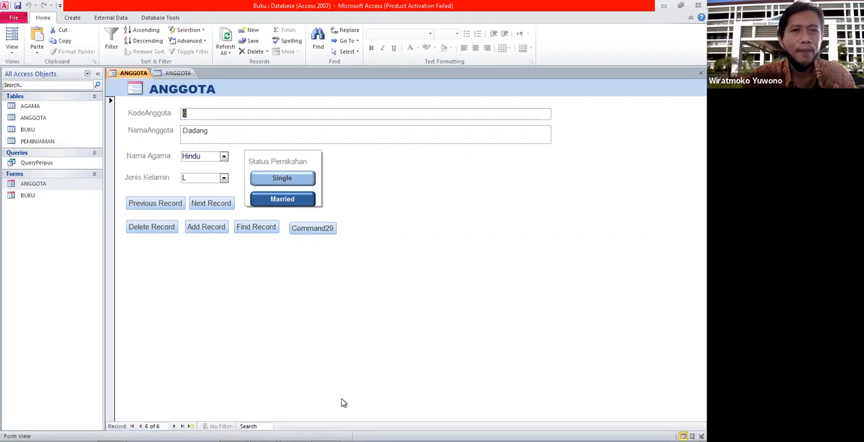
# Switch to Foxit Reader and review the option group instructions in bab6.1.pdf through the toggle button example on page 7
pyautogui.click(295, 432)
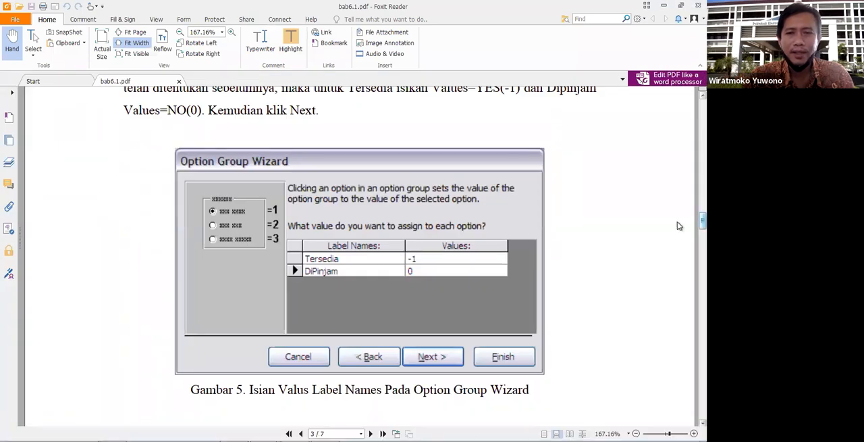
pyautogui.scroll(-10, 678, 221)
pyautogui.scroll(-15, 677, 284)
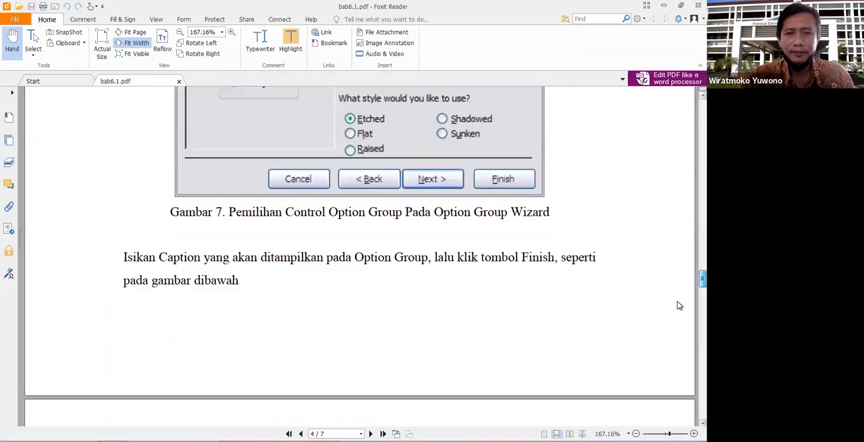
pyautogui.scroll(-12, 679, 347)
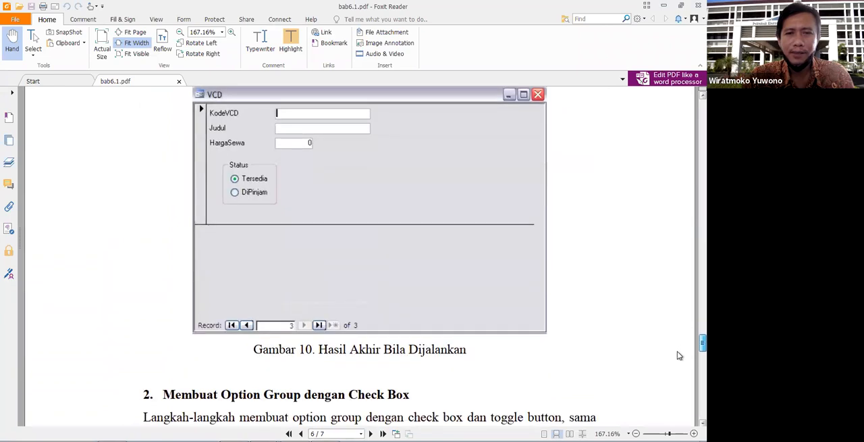
pyautogui.scroll(-12, 680, 397)
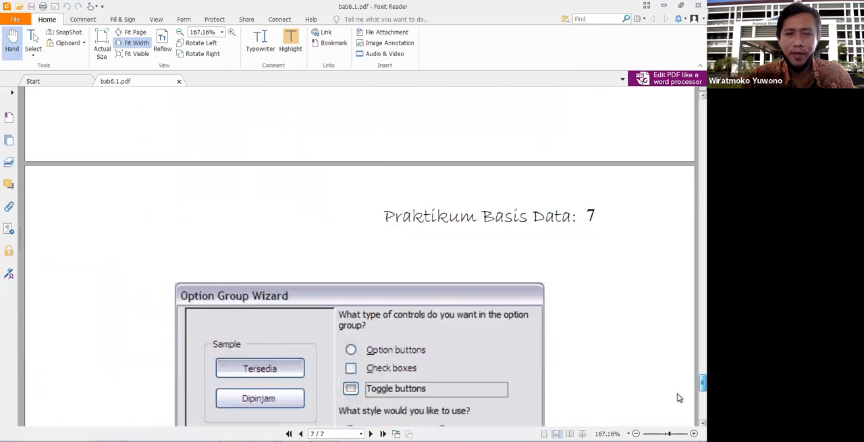